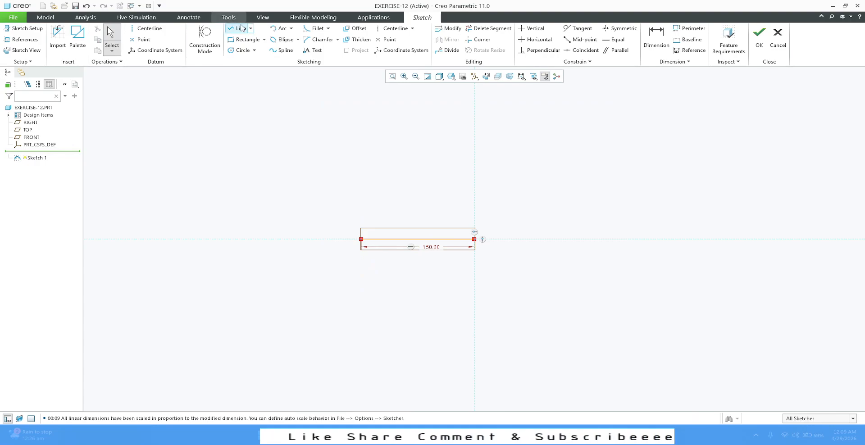
Sketch a vertical line about 91 long, about 200 left of the vertical reference and about 116 above the horizontal reference
{"action": "left_click", "coordinate": [238, 28]}
{"action": "left_click", "coordinate": [324, 95]}
{"action": "left_click", "coordinate": [324, 158]}
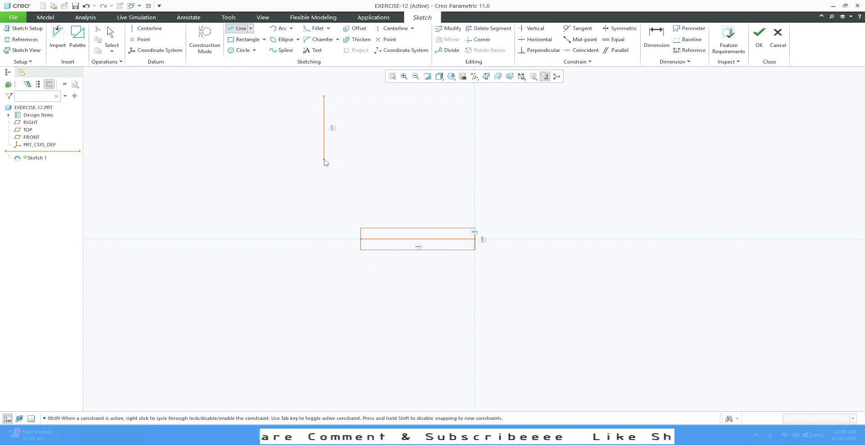
{"action": "middle_click", "coordinate": [291, 176]}
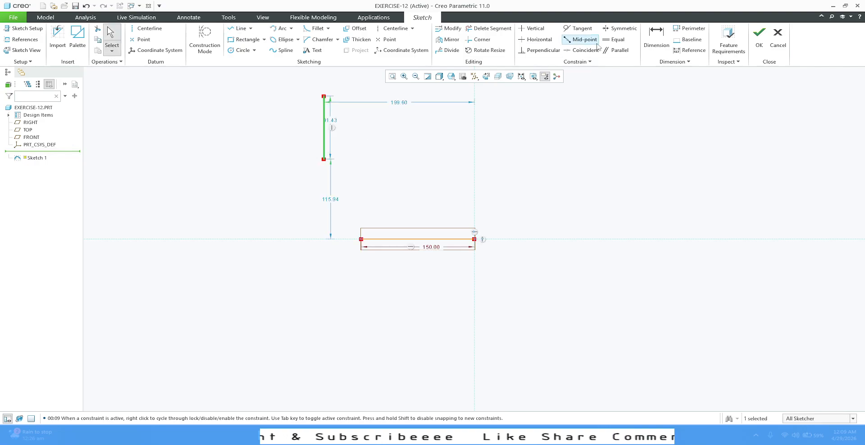
Constrain the vertical line to be equal in length to the 150 horizontal line
{"action": "left_click", "coordinate": [613, 39]}
{"action": "left_click", "coordinate": [324, 111]}
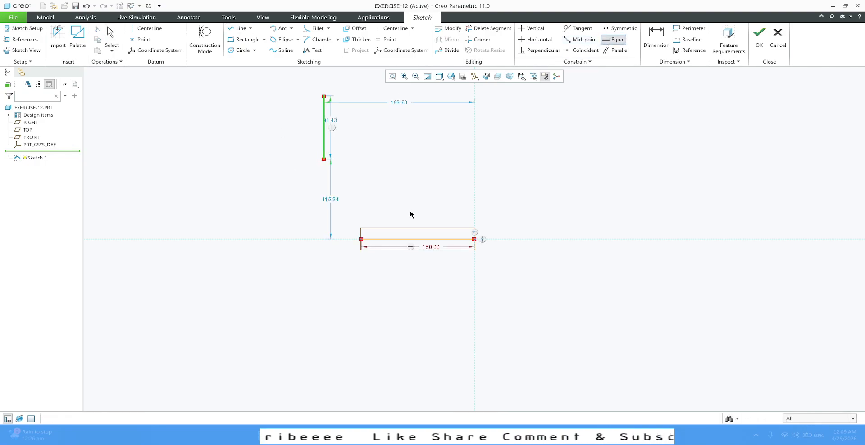
{"action": "left_click", "coordinate": [400, 238]}
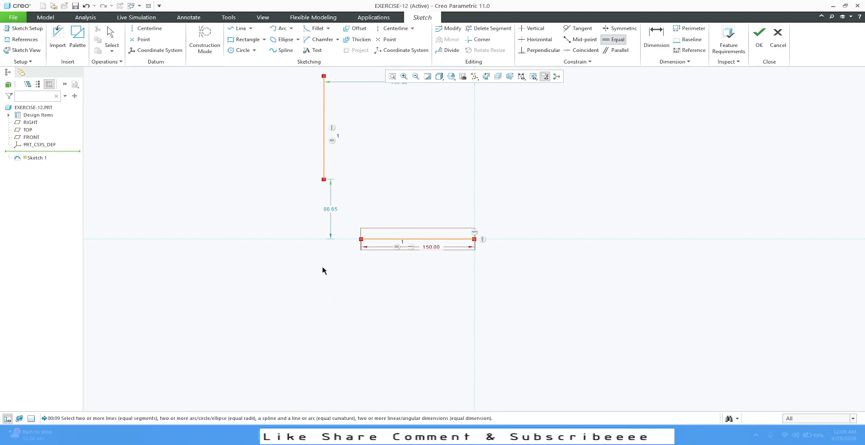
Sketch an arc of about radius 80 joining the vertical line's lower end to the horizontal line's left end
{"action": "left_click", "coordinate": [280, 27]}
{"action": "left_click", "coordinate": [323, 179]}
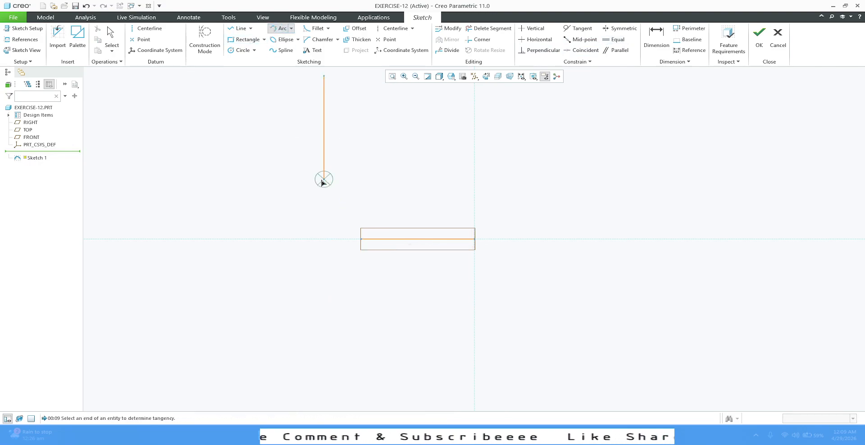
{"action": "left_click", "coordinate": [360, 238]}
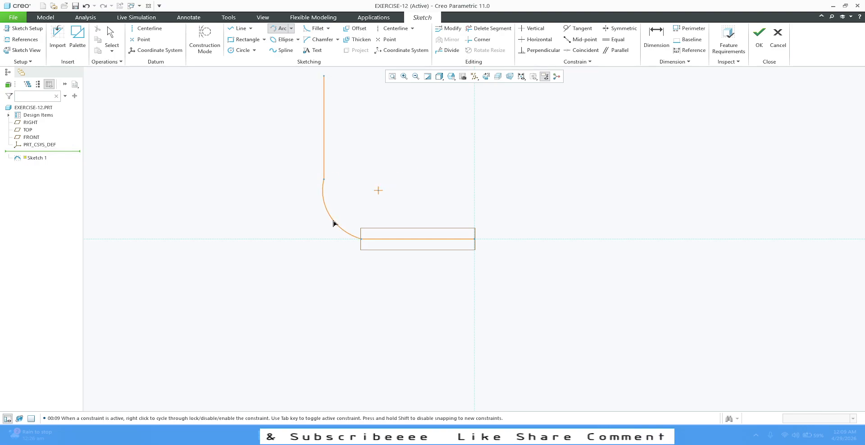
{"action": "left_click", "coordinate": [336, 223]}
{"action": "middle_click", "coordinate": [322, 221]}
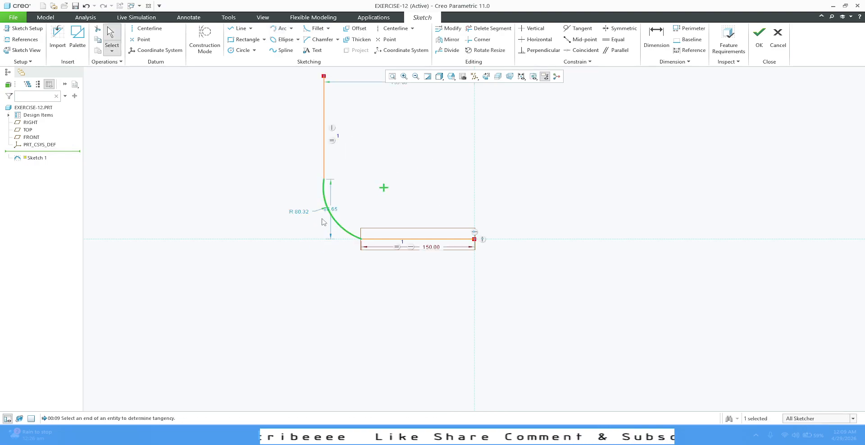
Make the connecting arc tangent to both the vertical line and the horizontal line
{"action": "left_click", "coordinate": [325, 160], "text": "ctrl"}
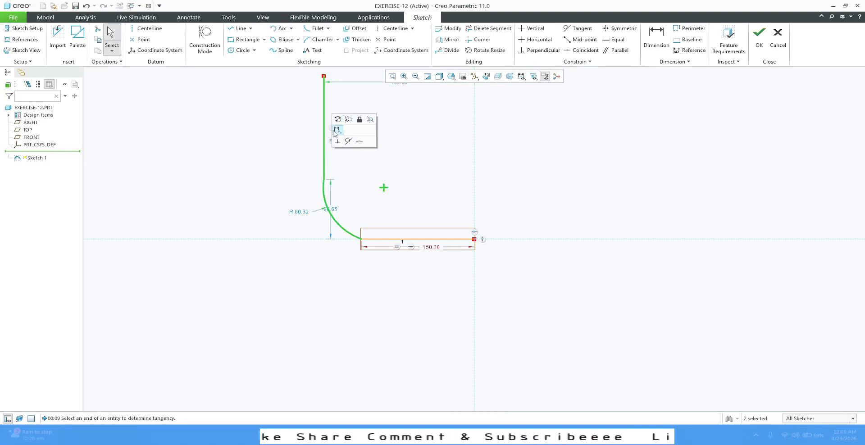
{"action": "left_click", "coordinate": [349, 143]}
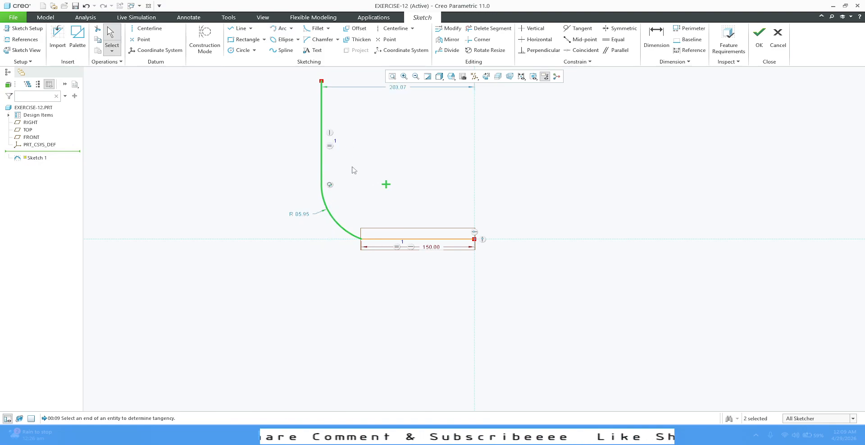
{"action": "left_click", "coordinate": [373, 240]}
{"action": "left_click", "coordinate": [343, 226], "text": "ctrl"}
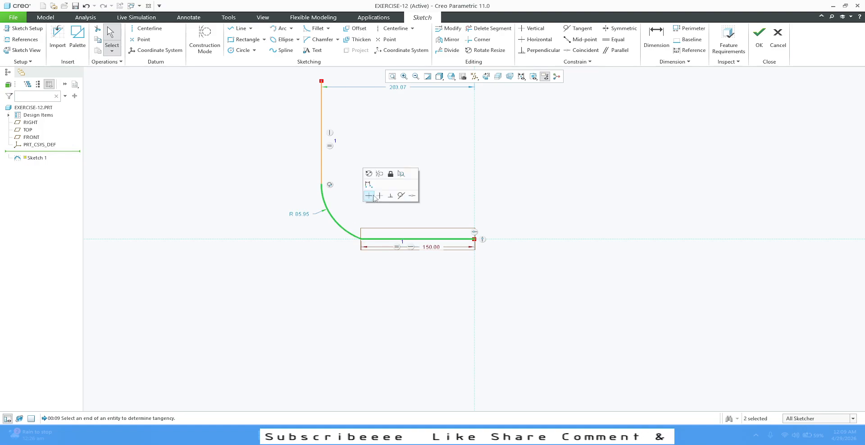
{"action": "left_click", "coordinate": [391, 196]}
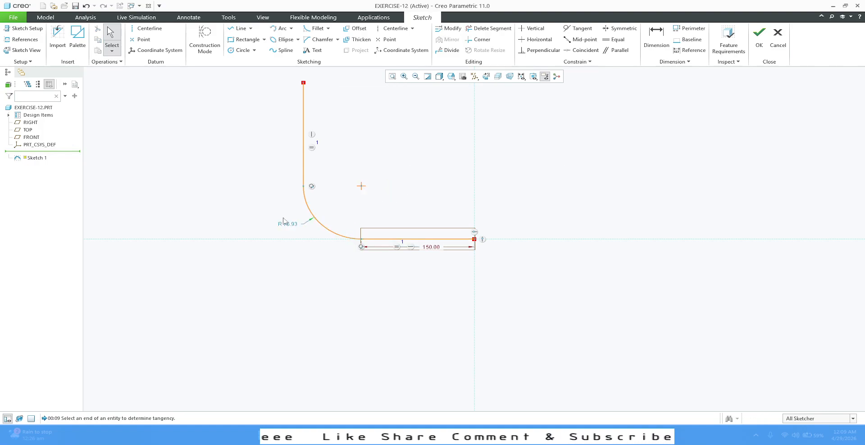
Set the connecting arc's radius to 260 and finish the path sketch
{"action": "double_click", "coordinate": [288, 225]}
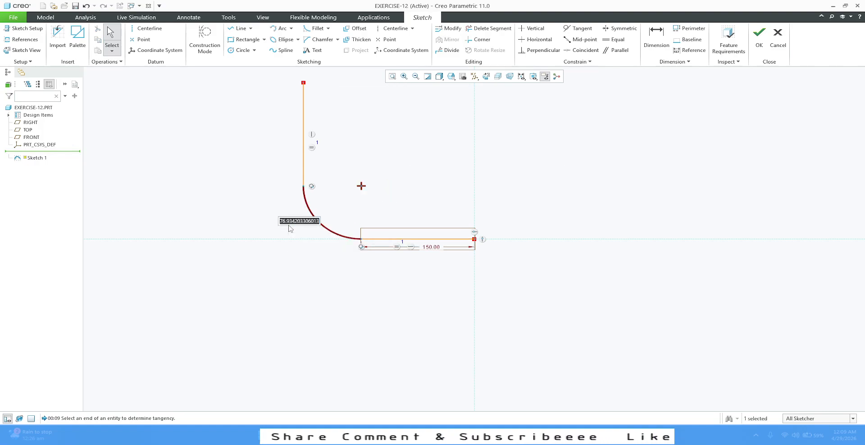
{"action": "type", "text": "260"}
{"action": "key", "text": "Return"}
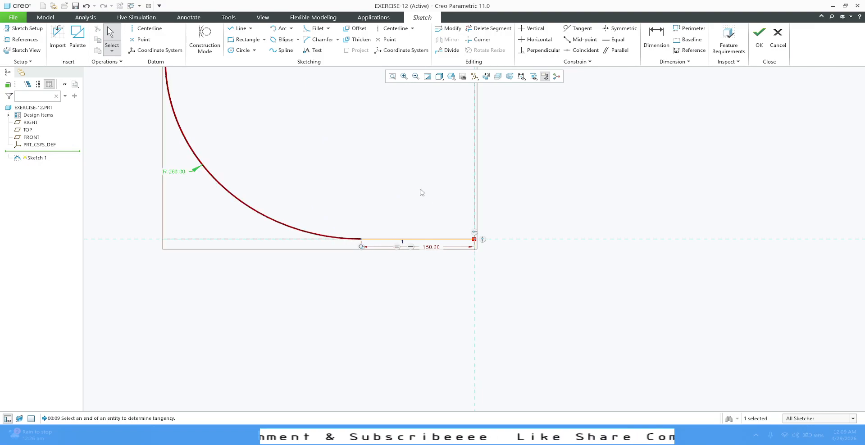
{"action": "left_click", "coordinate": [759, 38]}
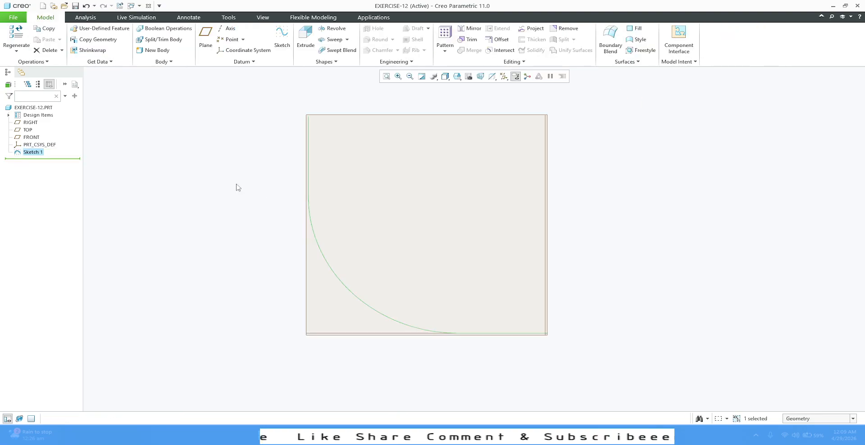
Start a solid Sweep using the whole sketched line-arc-line path as its trajectory
{"action": "left_click", "coordinate": [238, 187]}
{"action": "left_click", "coordinate": [334, 39]}
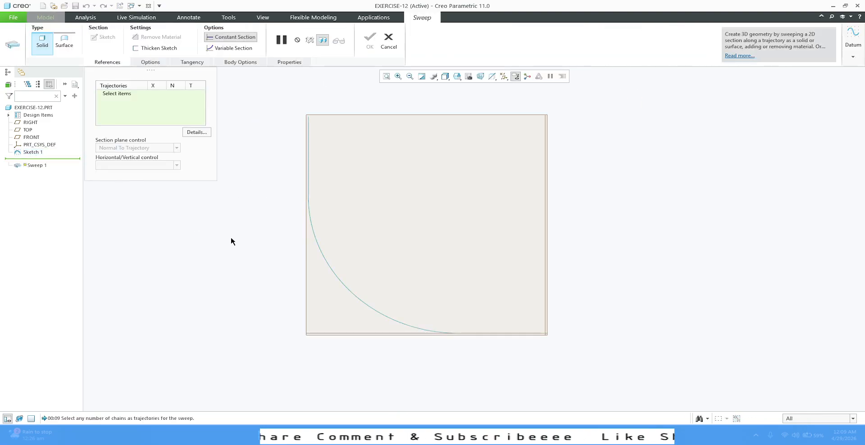
{"action": "left_click", "coordinate": [314, 233]}
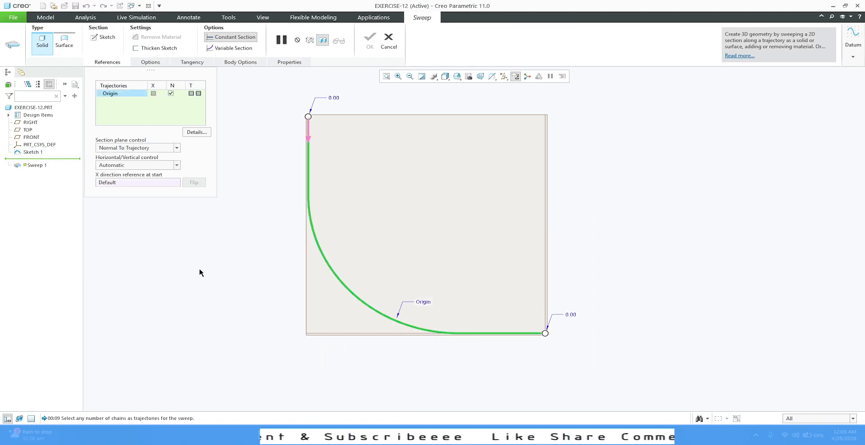
{"action": "left_click", "coordinate": [103, 37]}
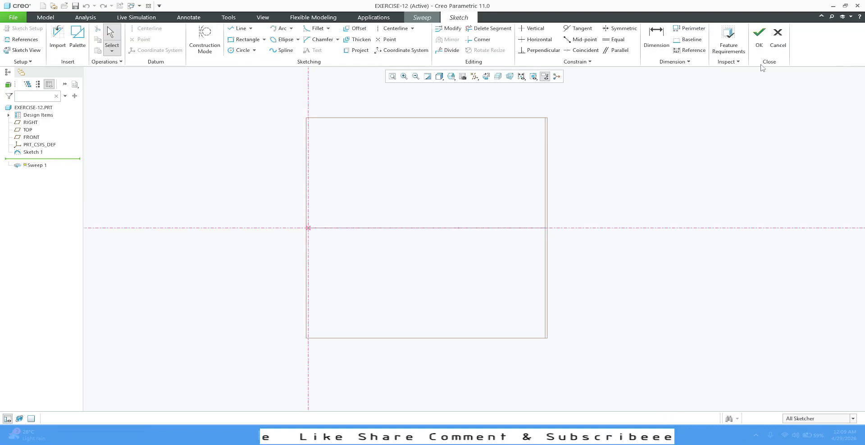
{"action": "left_click", "coordinate": [777, 38]}
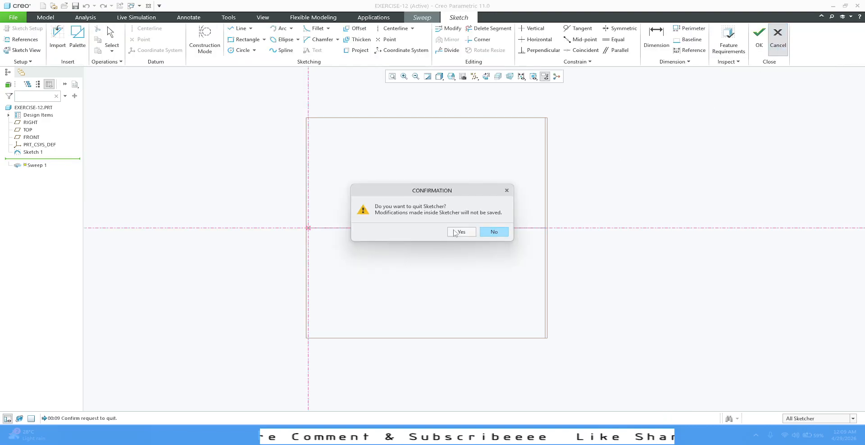
{"action": "left_click", "coordinate": [460, 231]}
Open the sweep's section sketch and draw a circle centred on the trajectory's start point
{"action": "middle_click_drag", "start_coordinate": [366, 143], "coordinate": [422, 1]}
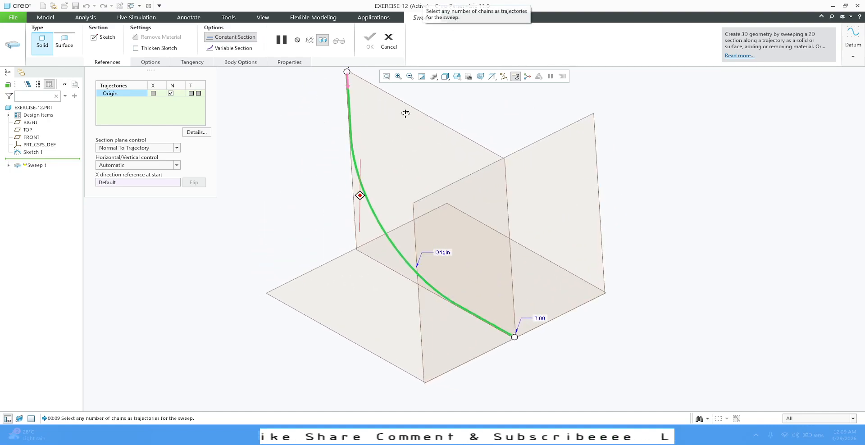
{"action": "scroll", "coordinate": [375, 199], "scroll_direction": "up", "scroll_amount": 2}
{"action": "scroll", "coordinate": [407, 182], "scroll_direction": "down", "scroll_amount": 1}
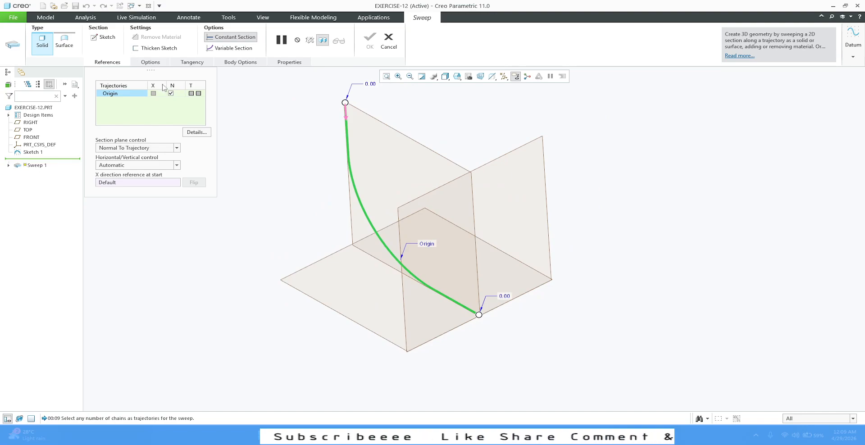
{"action": "left_click", "coordinate": [105, 37]}
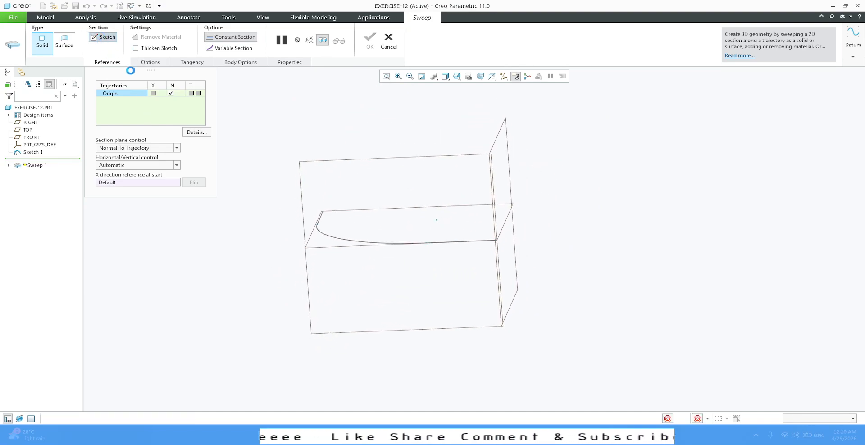
{"action": "left_click", "coordinate": [241, 50]}
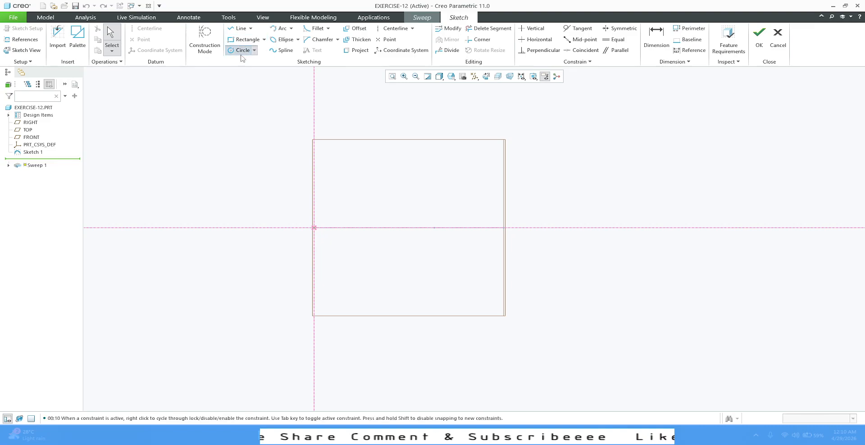
{"action": "left_click", "coordinate": [312, 229]}
{"action": "left_click", "coordinate": [347, 200]}
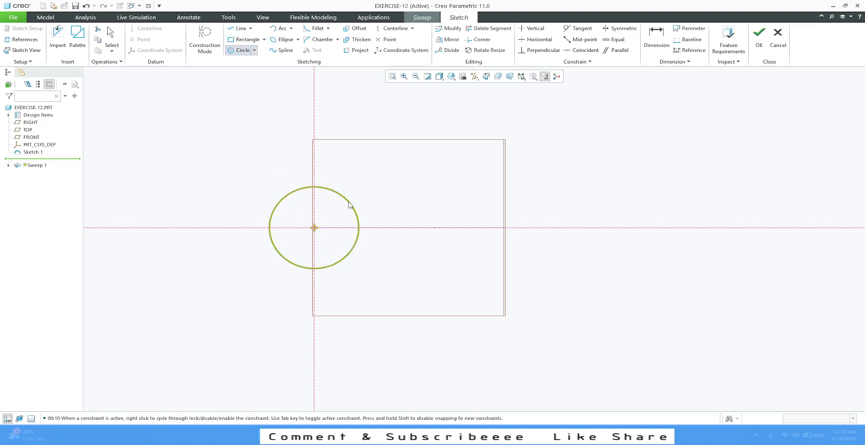
{"action": "middle_click", "coordinate": [225, 167]}
Set the section circle's diameter to 290 and finish the section sketch
{"action": "double_click", "coordinate": [252, 189]}
{"action": "type", "text": "2"}
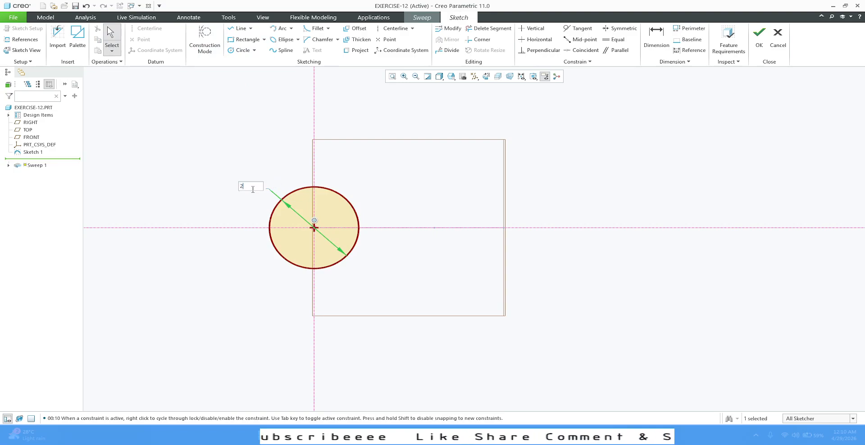
{"action": "type", "text": "90"}
{"action": "key", "text": "Return"}
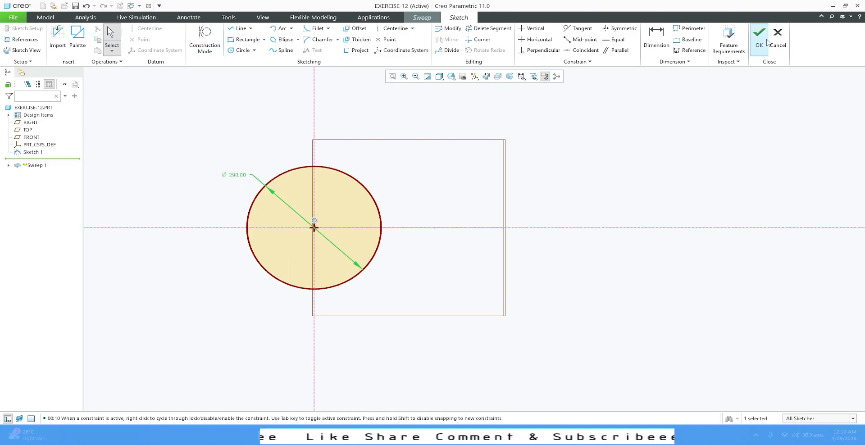
{"action": "left_click", "coordinate": [759, 40]}
Thicken the swept section with a wall thickness of 40 and complete the sweep
{"action": "middle_click_drag", "start_coordinate": [412, 150], "coordinate": [392, 263]}
{"action": "scroll", "coordinate": [349, 305], "scroll_direction": "up", "scroll_amount": 4}
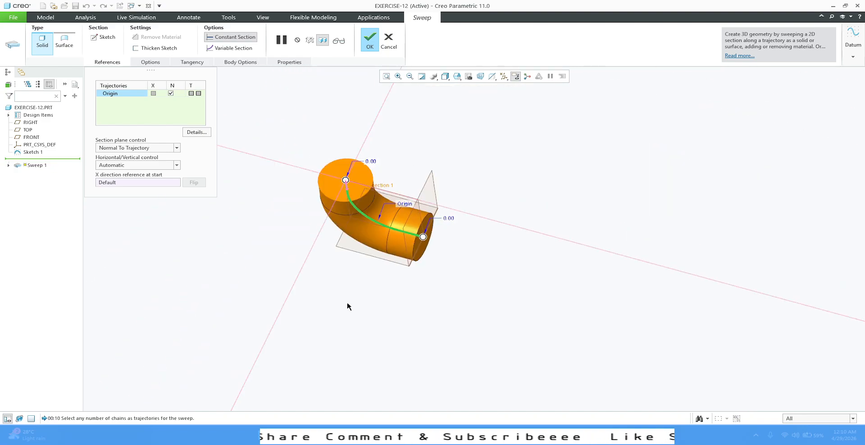
{"action": "scroll", "coordinate": [342, 181], "scroll_direction": "down", "scroll_amount": 1}
{"action": "scroll", "coordinate": [342, 181], "scroll_direction": "down", "scroll_amount": 1}
{"action": "mouse_move", "coordinate": [332, 183]}
{"action": "middle_mouse_down"}
{"action": "mouse_move", "coordinate": [344, 141]}
{"action": "mouse_move", "coordinate": [333, 177]}
{"action": "middle_mouse_up"}
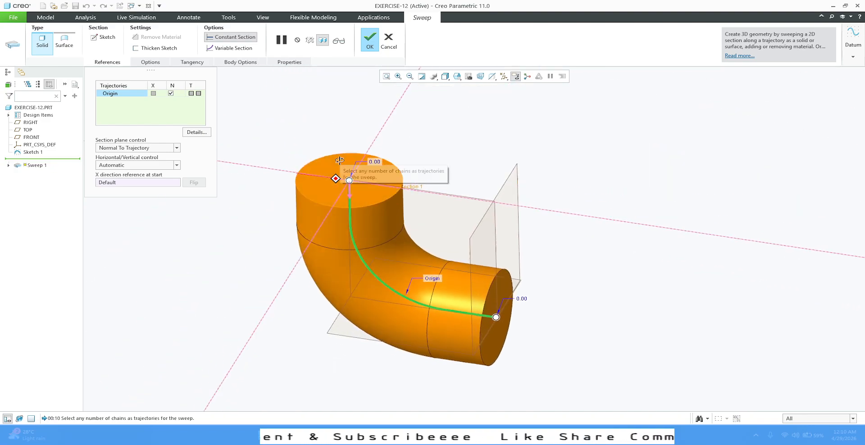
{"action": "left_click", "coordinate": [135, 48]}
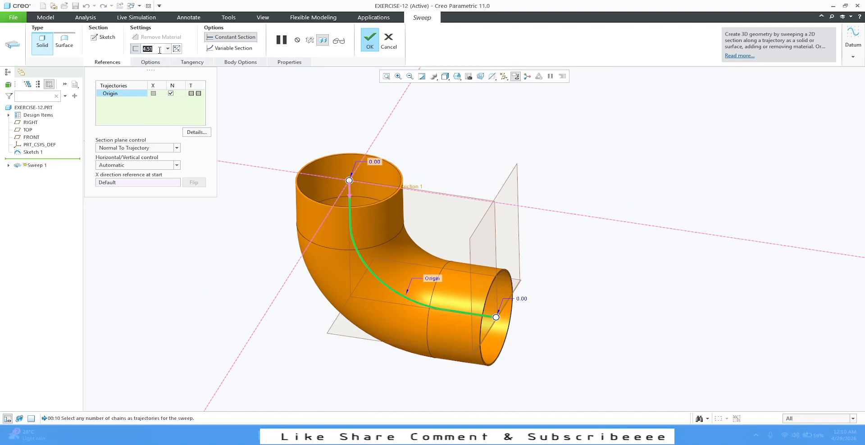
{"action": "type", "text": "40"}
{"action": "key", "text": "Return"}
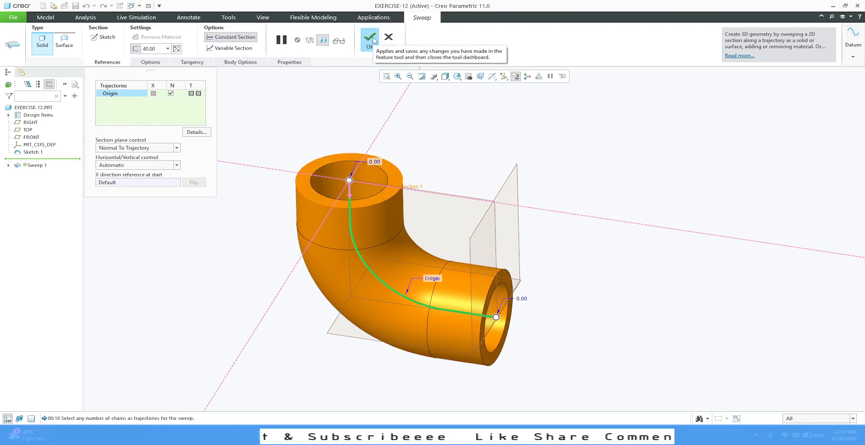
{"action": "left_click", "coordinate": [374, 40]}
Start an Extrude on the elbow's horizontal-leg end face and sketch a centre rectangle about 370 wide around the bore's centre
{"action": "scroll", "coordinate": [259, 186], "scroll_direction": "down", "scroll_amount": 2}
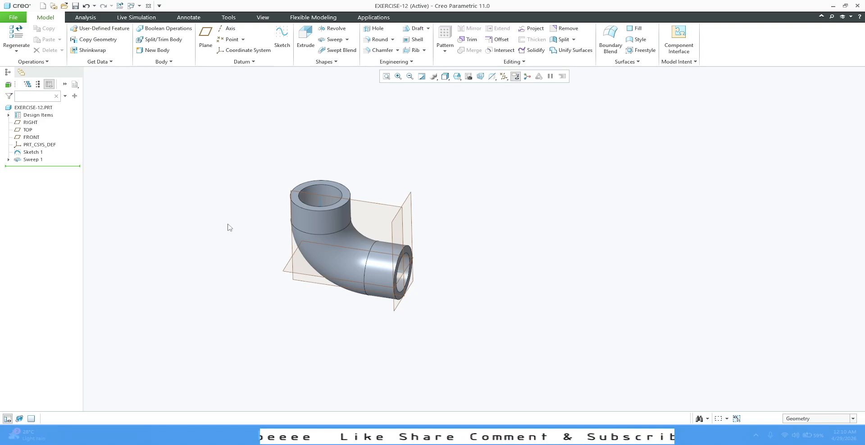
{"action": "middle_click_drag", "start_coordinate": [399, 277], "coordinate": [436, 267]}
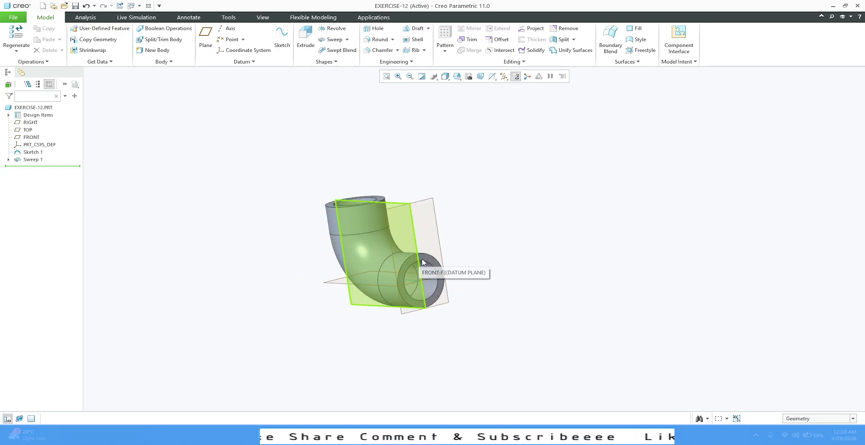
{"action": "left_click", "coordinate": [433, 260]}
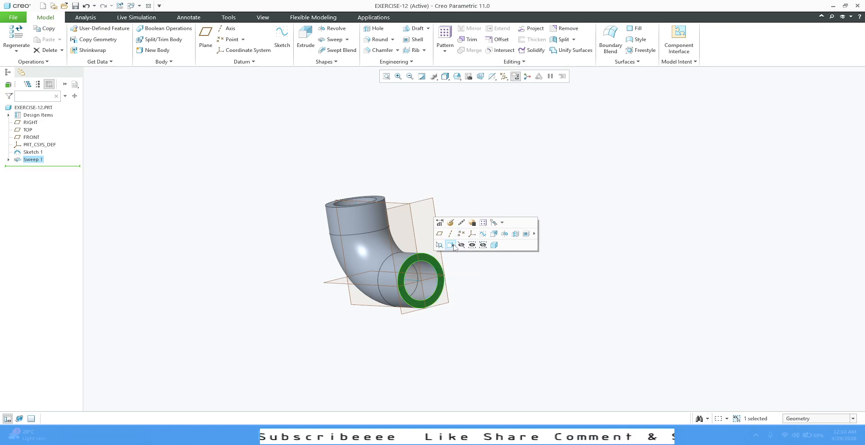
{"action": "left_click", "coordinate": [496, 235]}
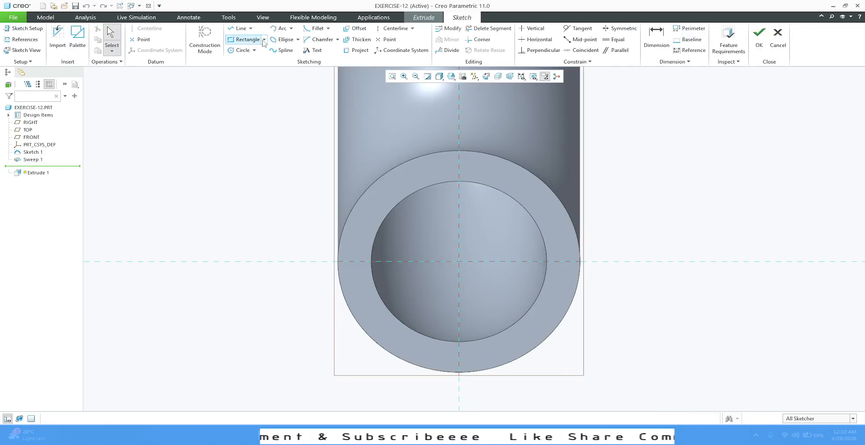
{"action": "left_click", "coordinate": [264, 40]}
{"action": "left_click", "coordinate": [252, 69]}
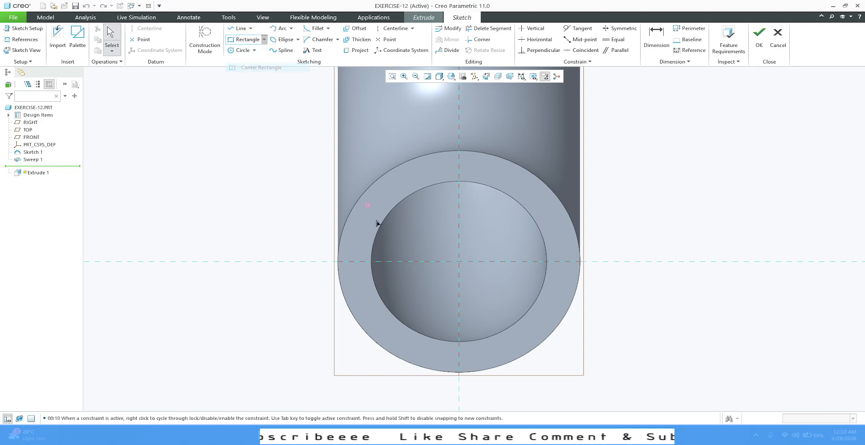
{"action": "left_click", "coordinate": [459, 262]}
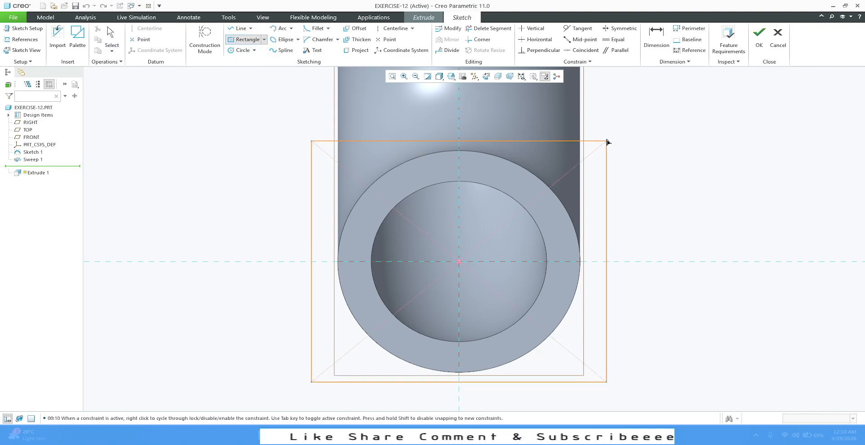
{"action": "left_click", "coordinate": [614, 120]}
{"action": "scroll", "coordinate": [267, 174], "scroll_direction": "down", "scroll_amount": 2}
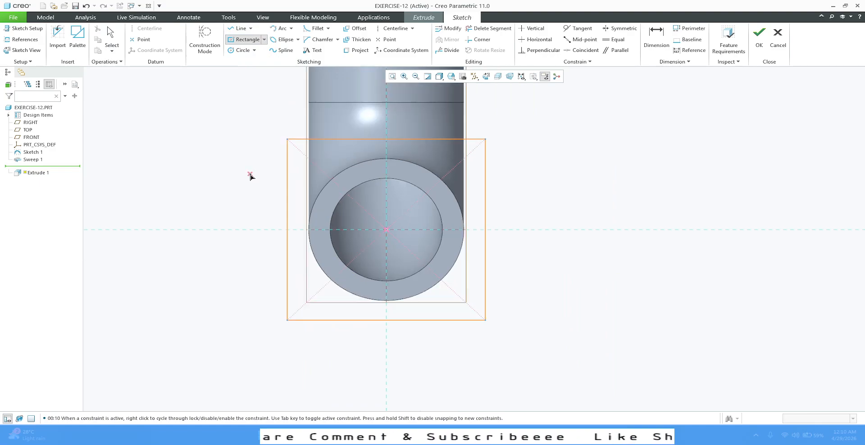
{"action": "middle_click", "coordinate": [252, 177]}
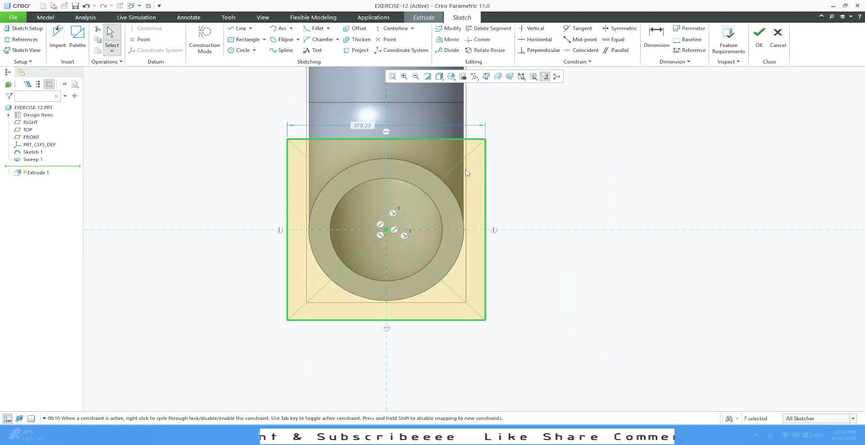
Set the rectangle's width to 360
{"action": "left_click", "coordinate": [361, 126]}
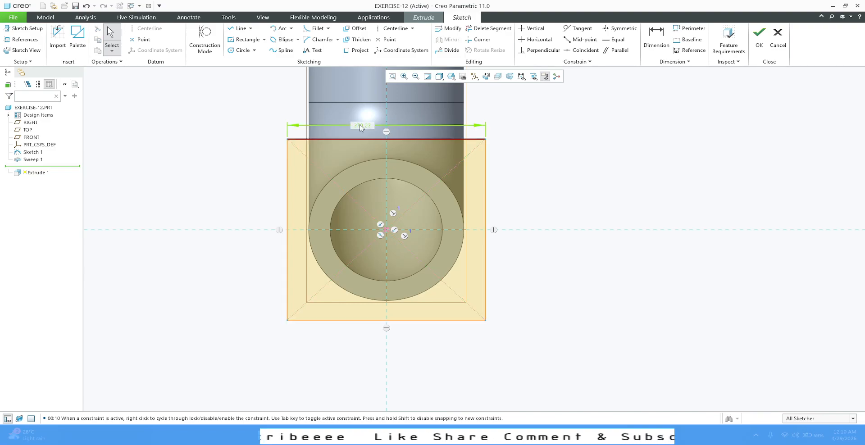
{"action": "double_click", "coordinate": [361, 126]}
{"action": "type", "text": "360"}
{"action": "key", "text": "Return"}
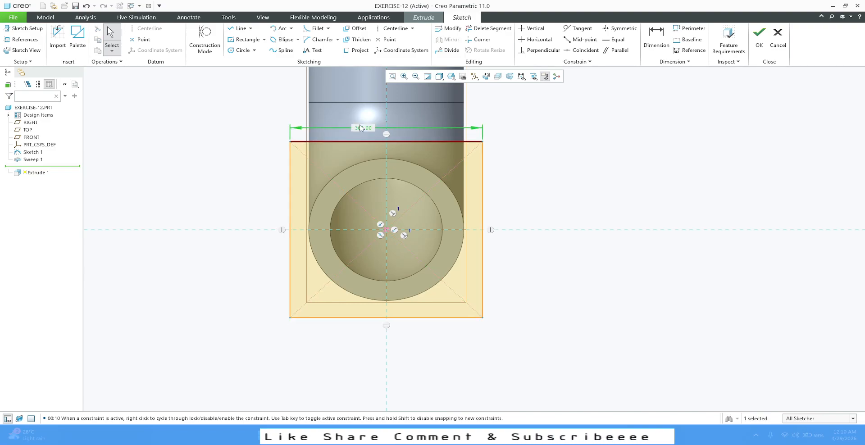
Try to apply an Equal constraint between the rectangle's upper edge and an adjacent vertical edge
{"action": "left_click", "coordinate": [615, 40]}
{"action": "left_click", "coordinate": [429, 143]}
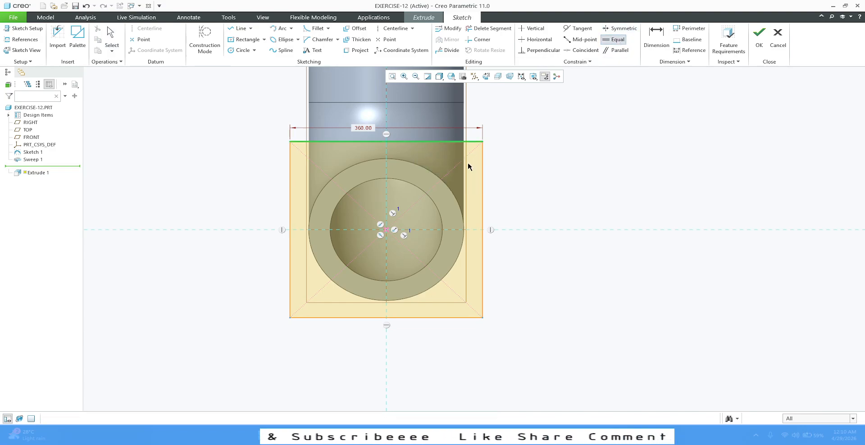
{"action": "left_click", "coordinate": [484, 177]}
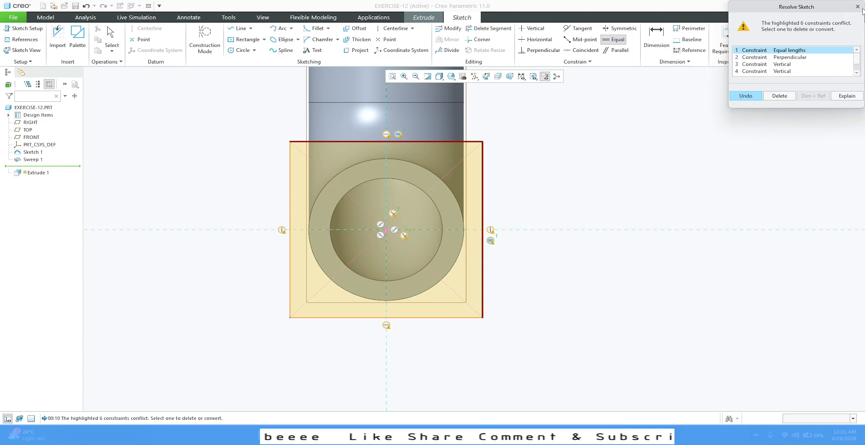
{"action": "left_click", "coordinate": [857, 7]}
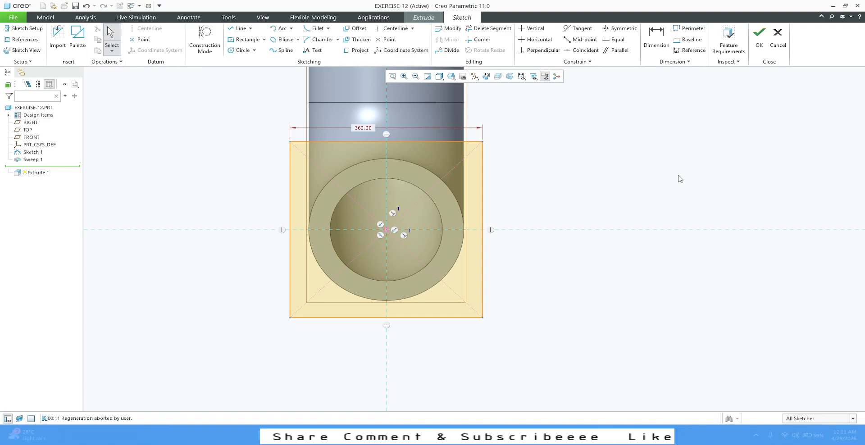
Project the pipe end's outer circular edge into the rectangle sketch and finish the sketch
{"action": "mouse_move", "coordinate": [608, 168]}
{"action": "middle_mouse_down"}
{"action": "mouse_move", "coordinate": [619, 171]}
{"action": "mouse_move", "coordinate": [631, 158]}
{"action": "mouse_move", "coordinate": [646, 178]}
{"action": "middle_mouse_up"}
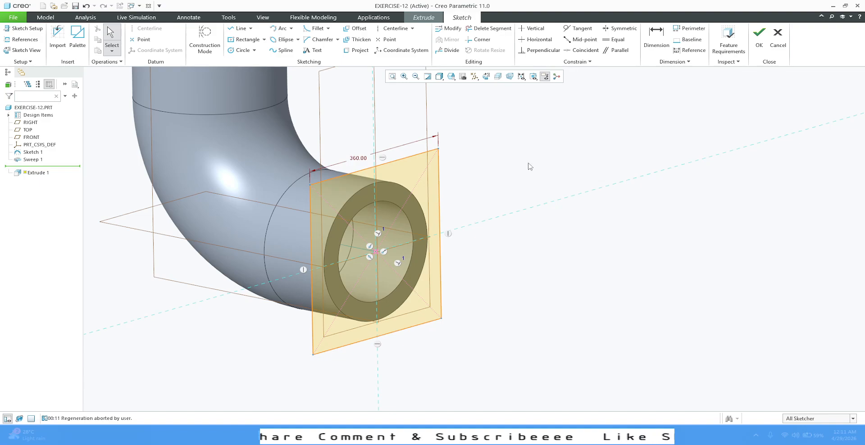
{"action": "left_click", "coordinate": [360, 50]}
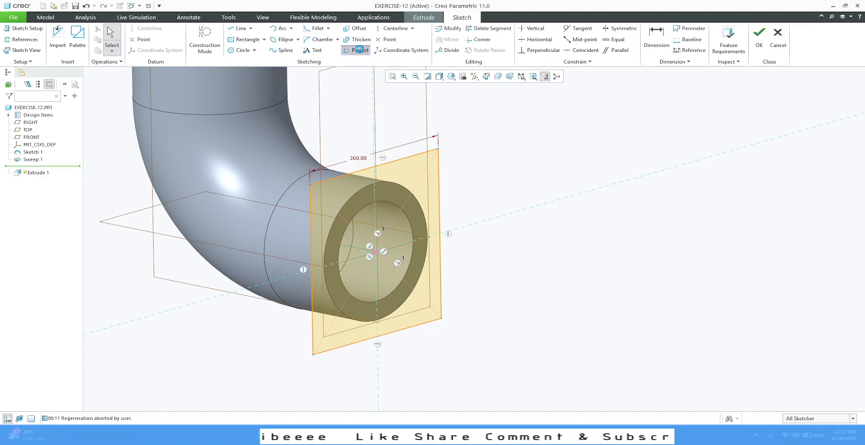
{"action": "left_click", "coordinate": [362, 189]}
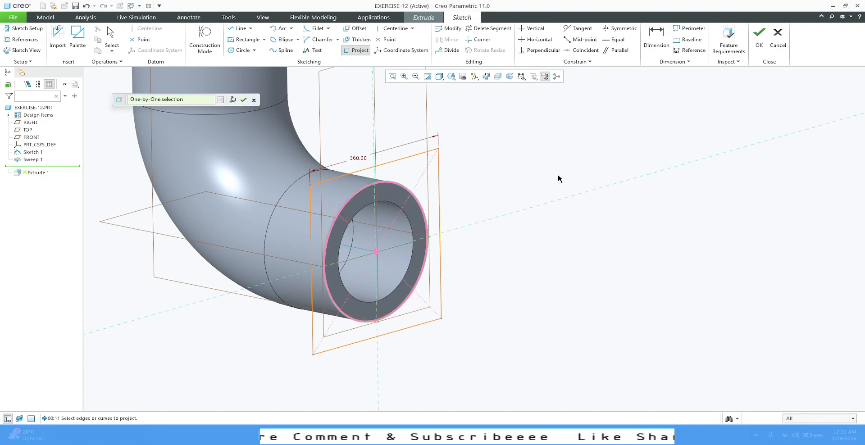
{"action": "middle_click", "coordinate": [561, 150]}
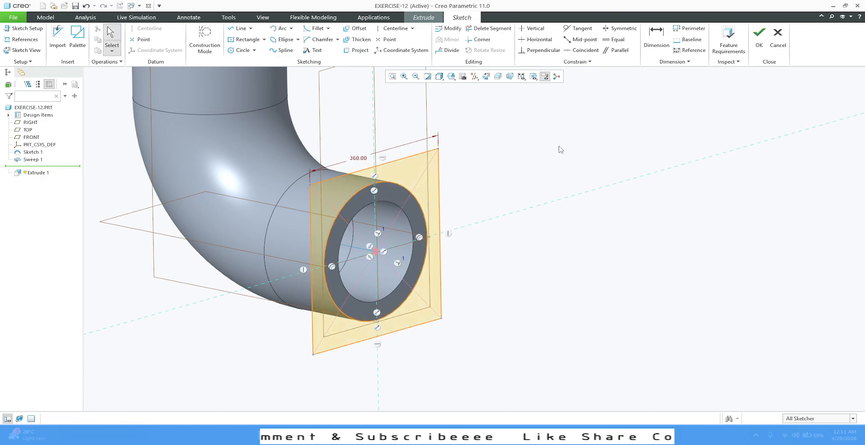
{"action": "left_click", "coordinate": [755, 45]}
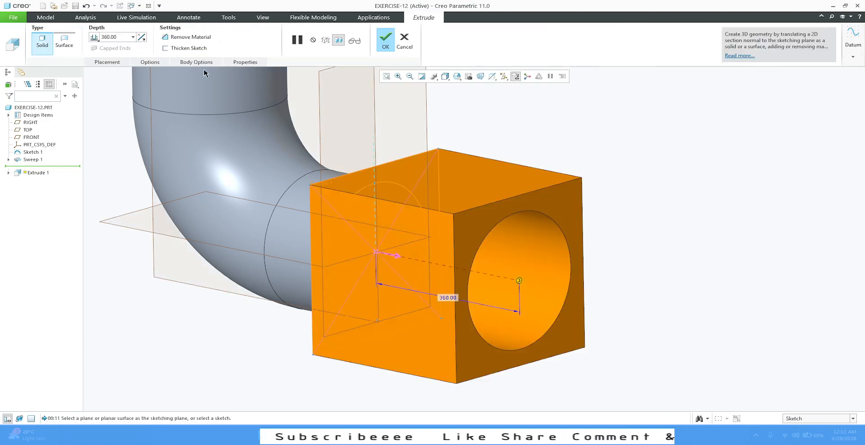
Flip the extrusion back along the pipe, set its depth to 50 and complete the flange
{"action": "left_click", "coordinate": [140, 38]}
{"action": "double_click", "coordinate": [121, 40]}
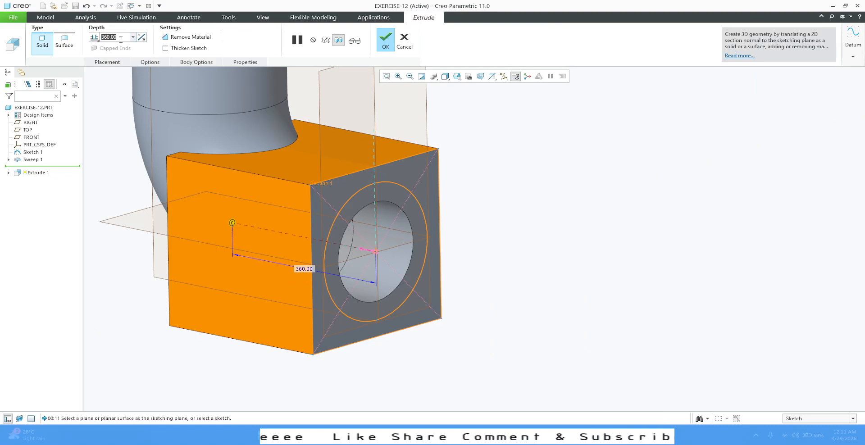
{"action": "type", "text": "50"}
{"action": "key", "text": "Return"}
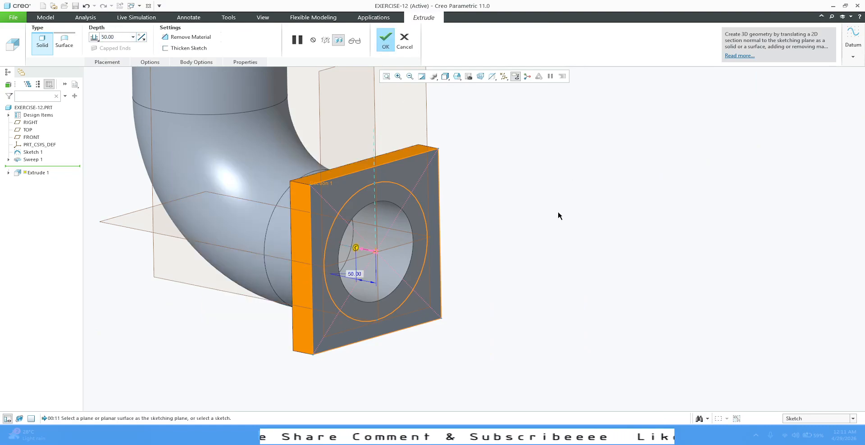
{"action": "mouse_move", "coordinate": [532, 191]}
{"action": "middle_mouse_down"}
{"action": "mouse_move", "coordinate": [584, 212]}
{"action": "mouse_move", "coordinate": [511, 171]}
{"action": "middle_mouse_up"}
{"action": "left_click", "coordinate": [390, 44]}
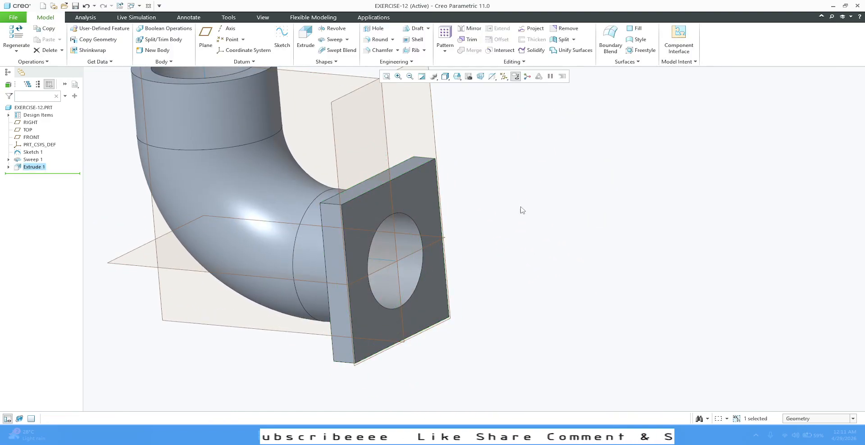
Round the square flange's corner edges with a radius of 20
{"action": "key", "text": "ctrl+d"}
{"action": "mouse_move", "coordinate": [383, 232]}
{"action": "middle_mouse_down"}
{"action": "mouse_move", "coordinate": [329, 201]}
{"action": "mouse_move", "coordinate": [359, 241]}
{"action": "middle_mouse_up"}
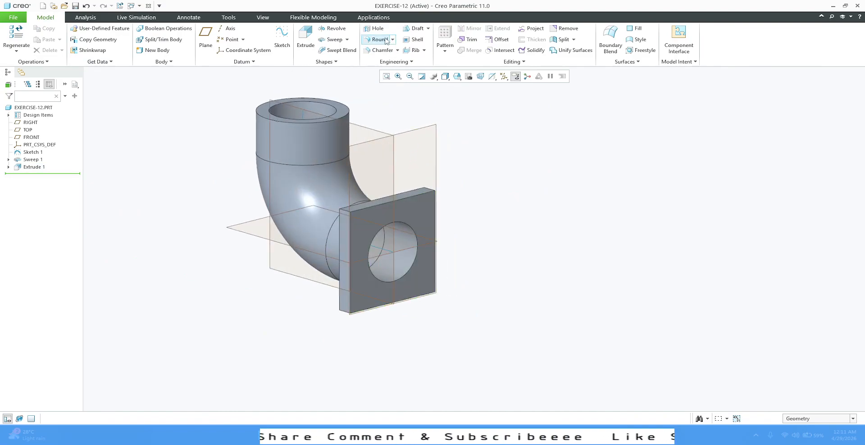
{"action": "left_click", "coordinate": [385, 40]}
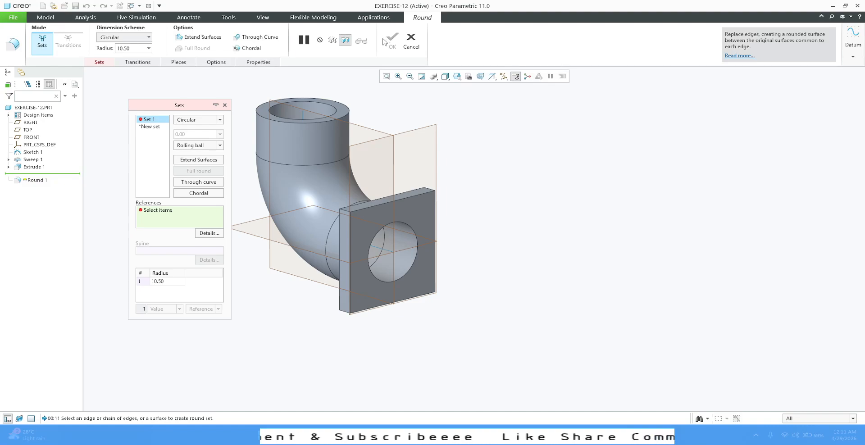
{"action": "left_click", "coordinate": [180, 282]}
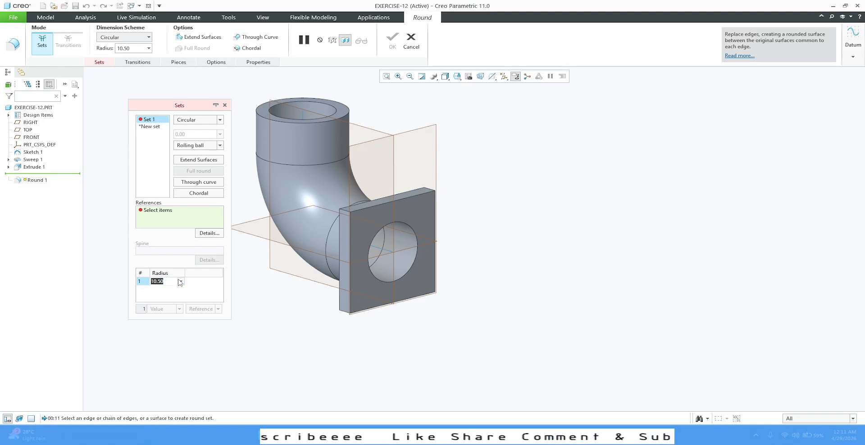
{"action": "type", "text": "20"}
{"action": "key", "text": "Return"}
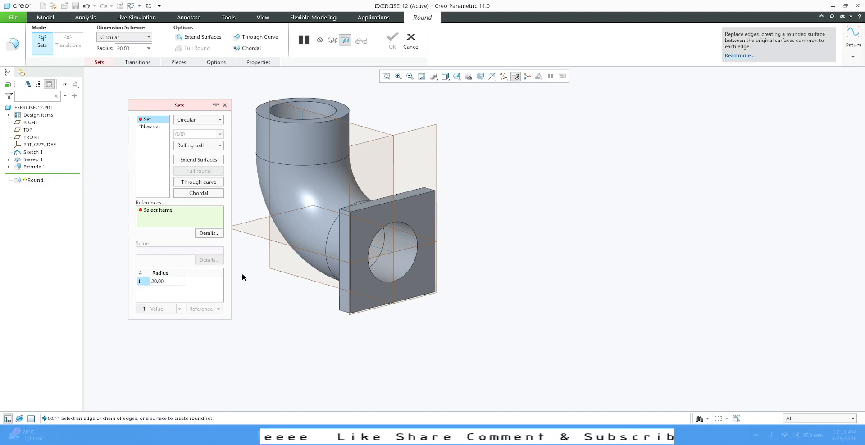
{"action": "left_click", "coordinate": [346, 211]}
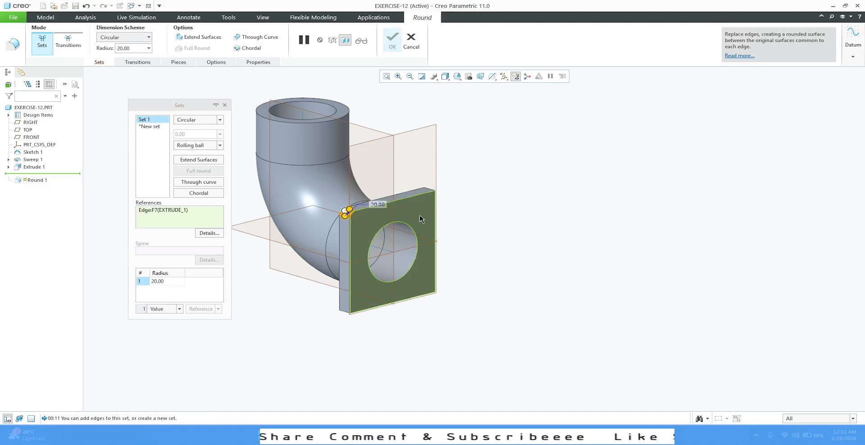
{"action": "left_click", "coordinate": [430, 190], "text": "ctrl"}
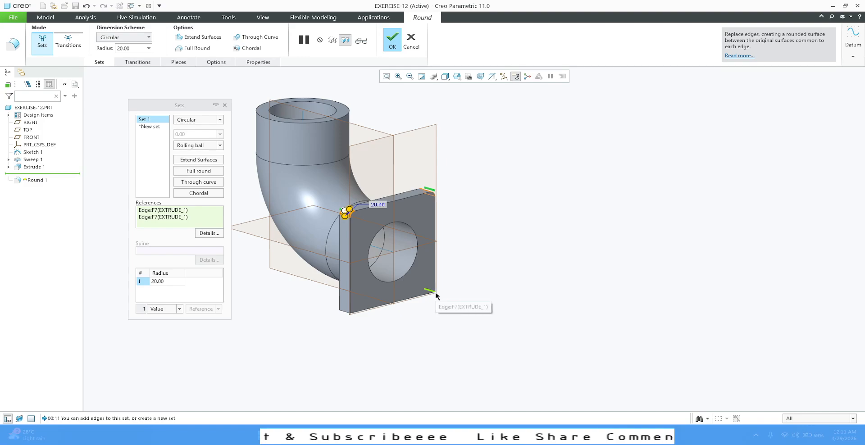
{"action": "left_click", "coordinate": [435, 294], "text": "ctrl"}
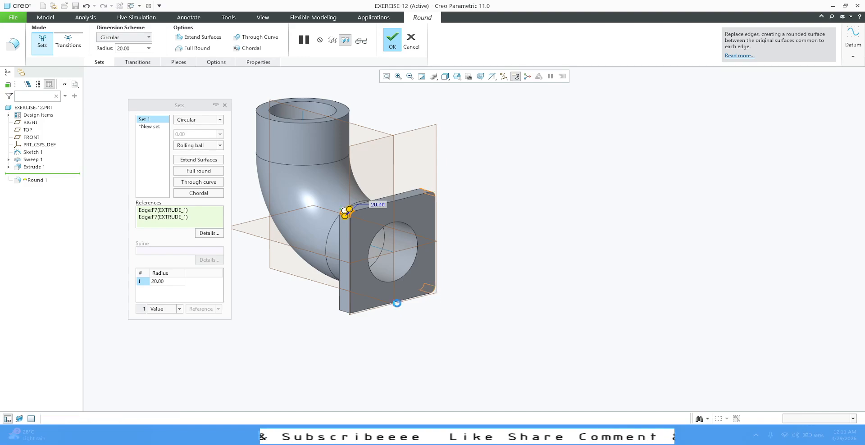
{"action": "left_click", "coordinate": [391, 42]}
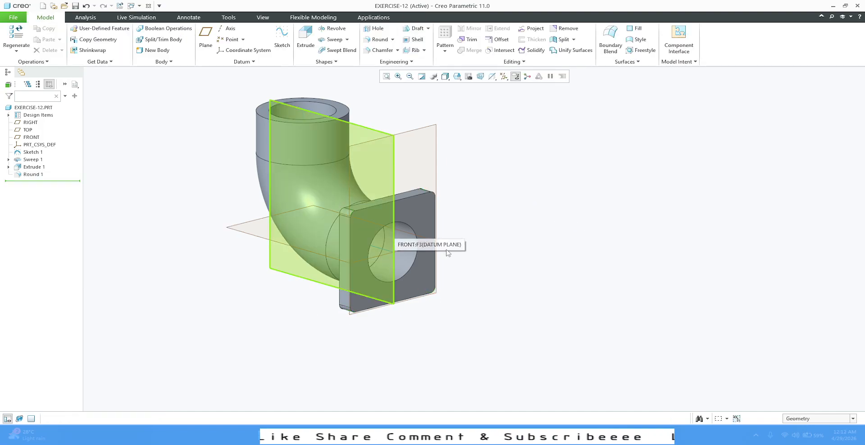
Start an Extrude on the elbow's upper end face and sketch a centre rectangle about 333 wide around the bore's centre
{"action": "left_click", "coordinate": [339, 112]}
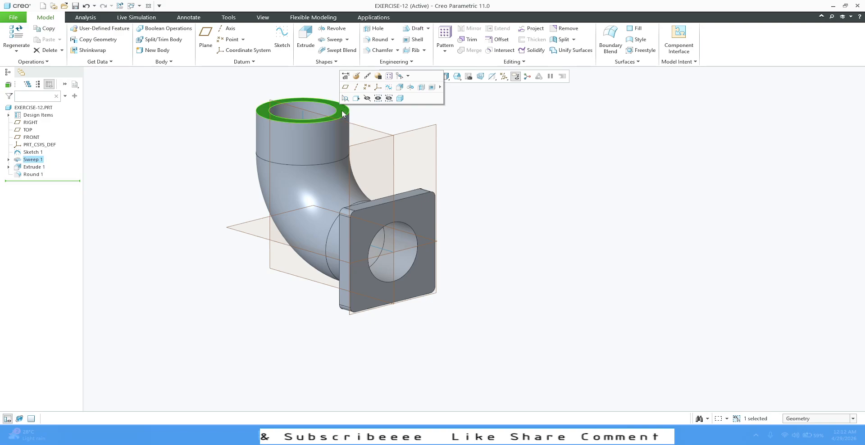
{"action": "left_click", "coordinate": [399, 88]}
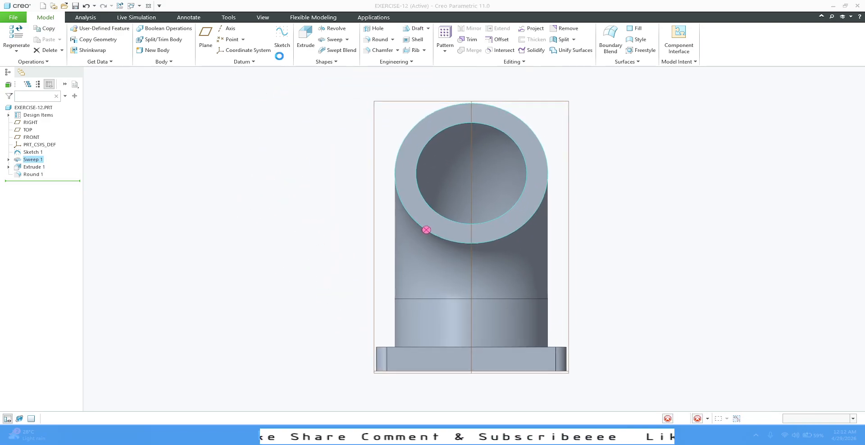
{"action": "left_click", "coordinate": [240, 41]}
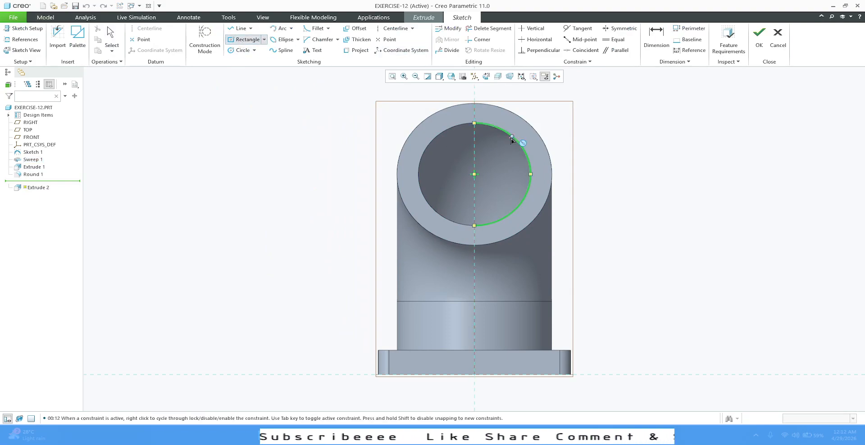
{"action": "left_click", "coordinate": [474, 174]}
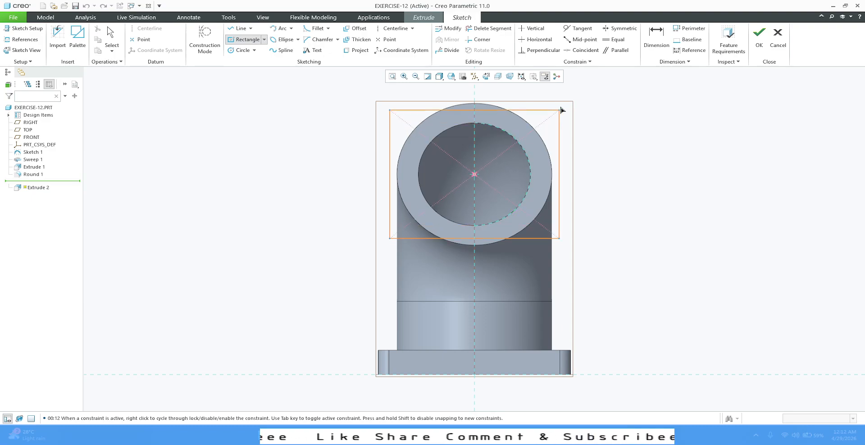
{"action": "left_click", "coordinate": [564, 93]}
{"action": "middle_click", "coordinate": [686, 136]}
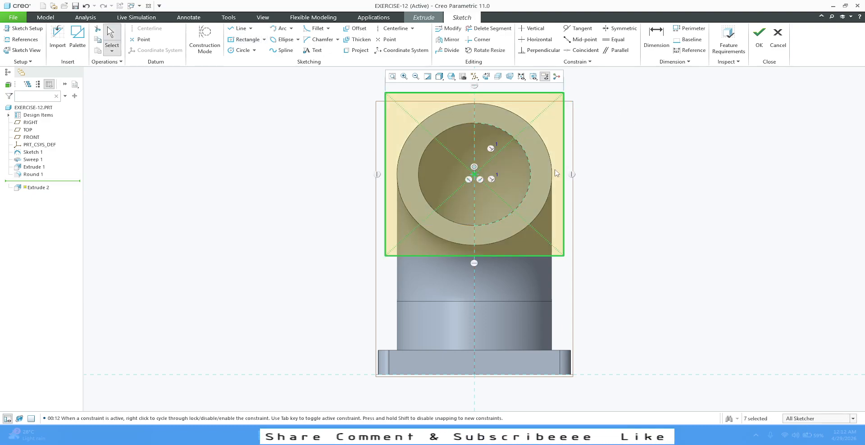
Set the new flange rectangle's width to 360
{"action": "scroll", "coordinate": [413, 194], "scroll_direction": "up", "scroll_amount": 2}
{"action": "double_click", "coordinate": [426, 142]}
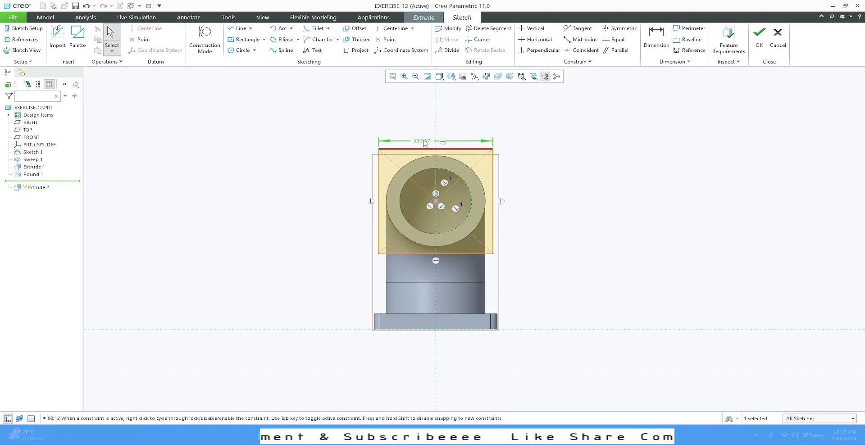
{"action": "type", "text": "360"}
{"action": "key", "text": "Return"}
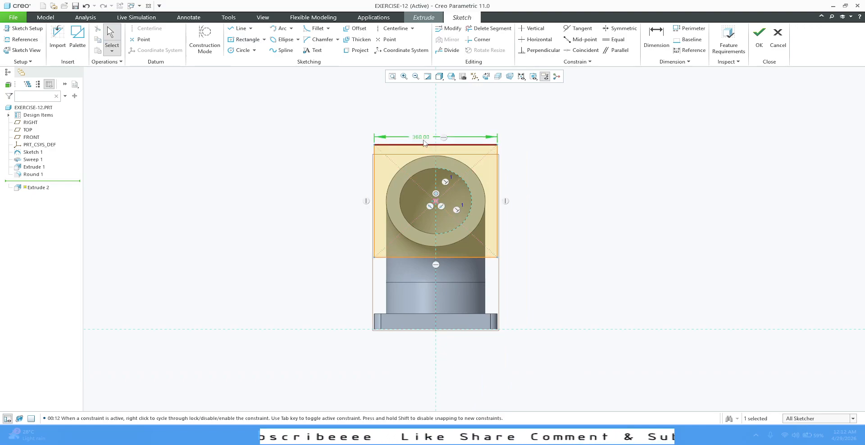
{"action": "left_click", "coordinate": [603, 178]}
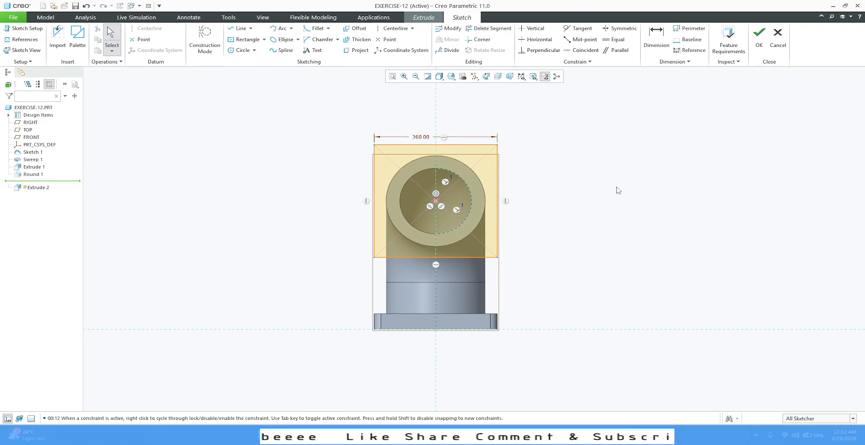
Project the pipe end's outer circular edge into the 360-wide square sketch and finish the sketch
{"action": "left_click", "coordinate": [357, 50]}
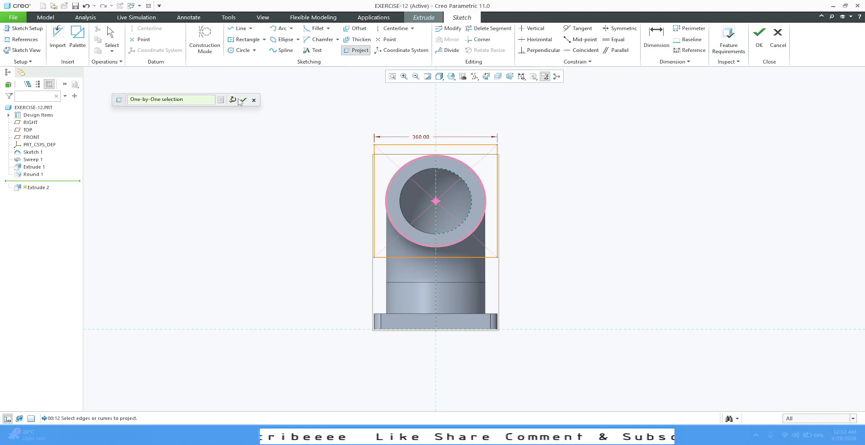
{"action": "left_click", "coordinate": [243, 100]}
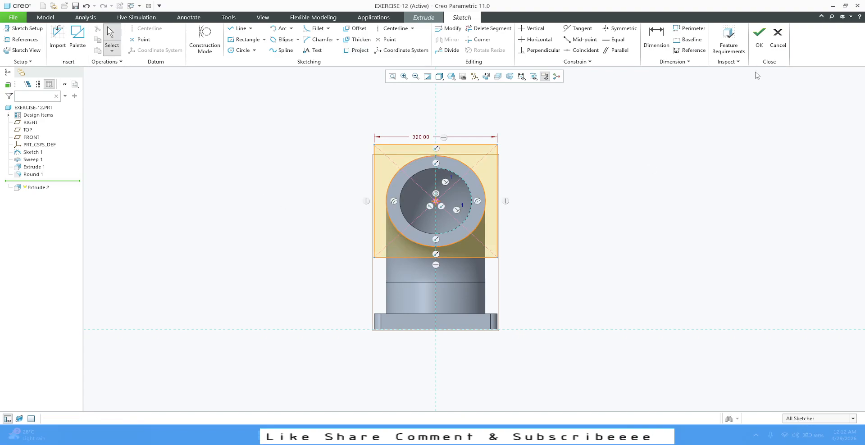
{"action": "left_click", "coordinate": [759, 36]}
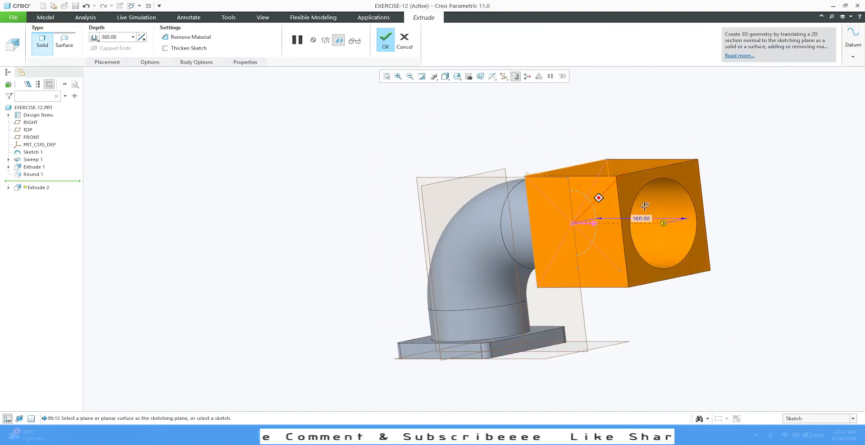
Flip the second flange's extrusion back along the pipe, set its depth to 50 and complete it
{"action": "left_click", "coordinate": [141, 37]}
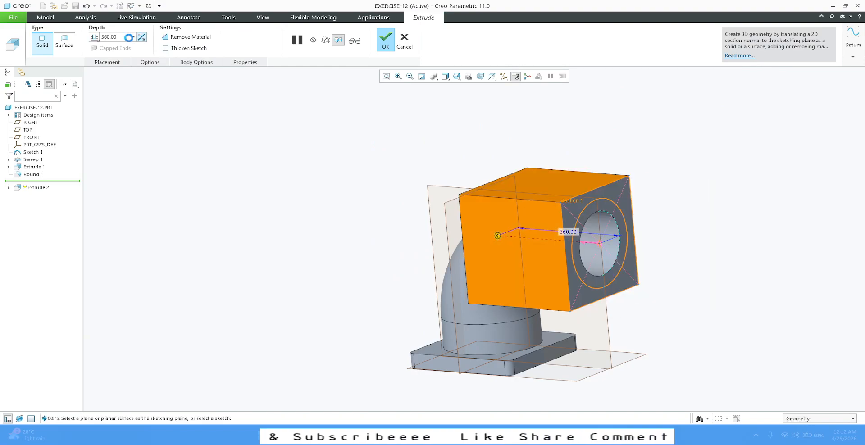
{"action": "left_click", "coordinate": [126, 37]}
{"action": "type", "text": "50"}
{"action": "key", "text": "Return"}
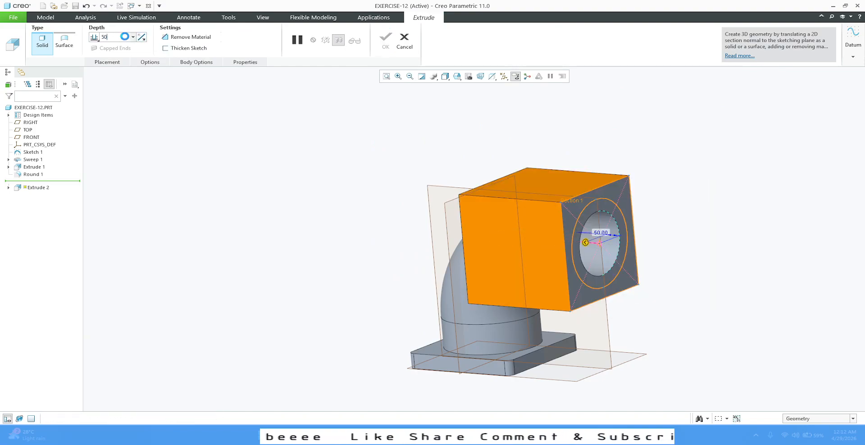
{"action": "middle_click", "coordinate": [349, 139]}
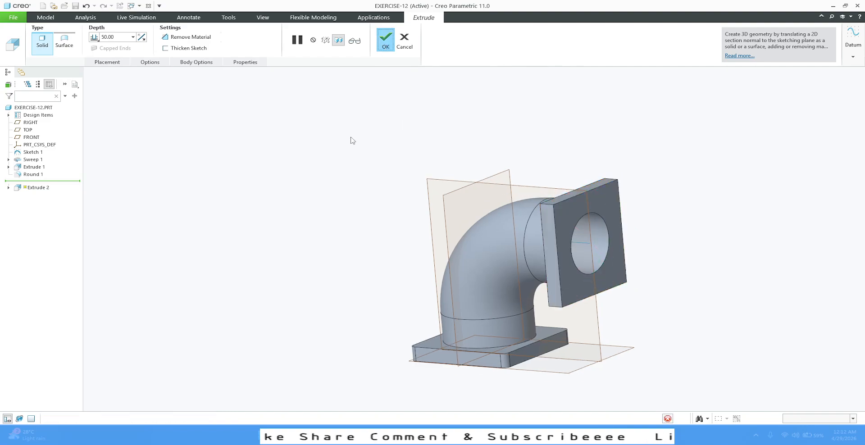
Round the four corner edges of the second flange with a radius of 20
{"action": "scroll", "coordinate": [691, 275], "scroll_direction": "down", "scroll_amount": 4}
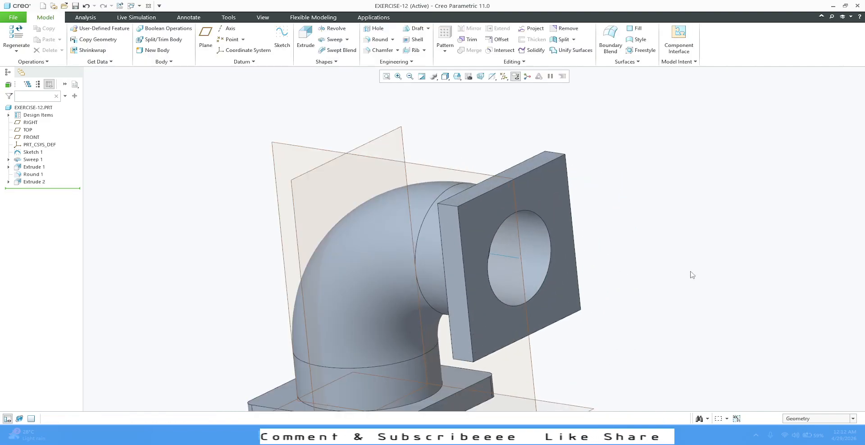
{"action": "left_click", "coordinate": [369, 41]}
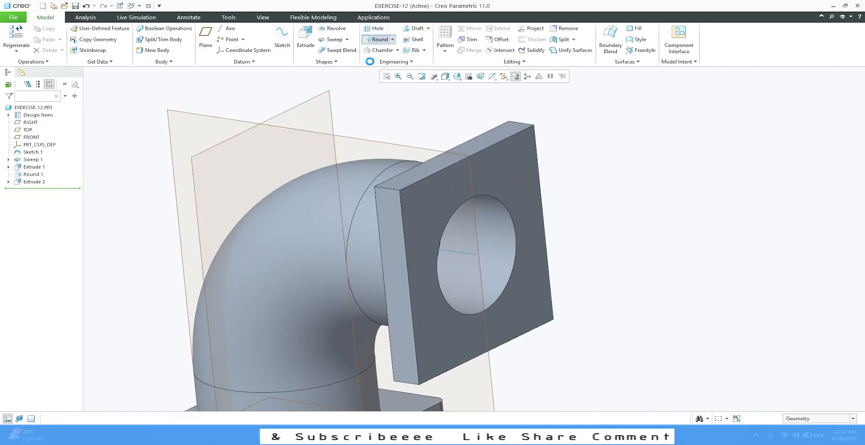
{"action": "left_click", "coordinate": [388, 189]}
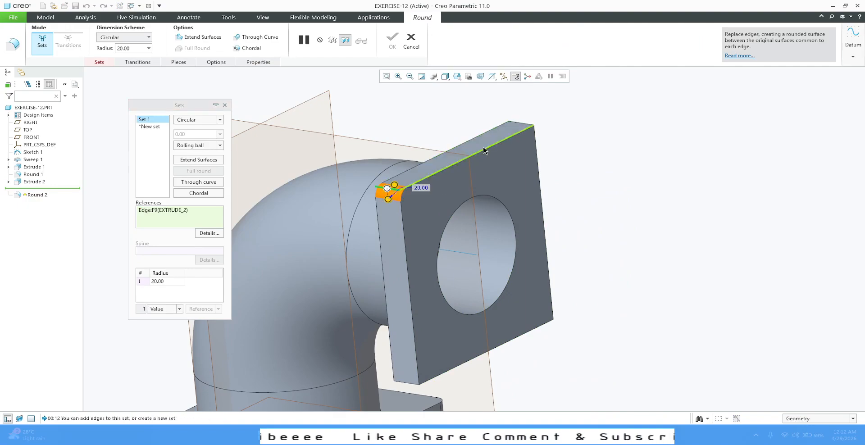
{"action": "left_click", "coordinate": [521, 123], "text": "ctrl"}
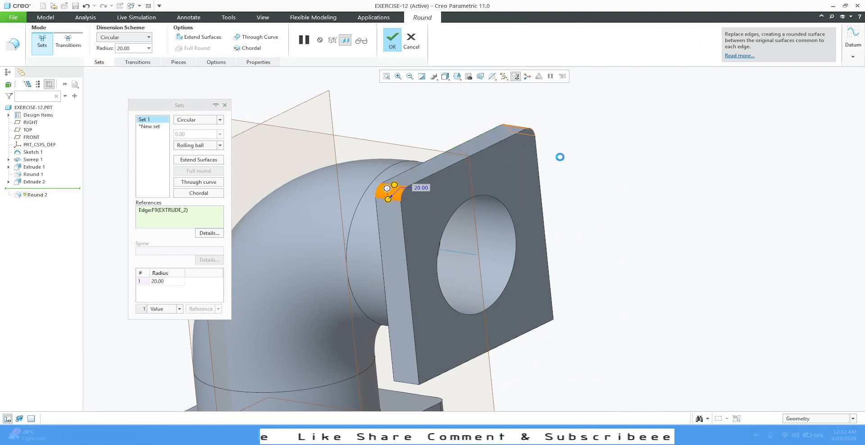
{"action": "left_click", "coordinate": [533, 317], "text": "ctrl"}
{"action": "left_click", "coordinate": [406, 385], "text": "ctrl"}
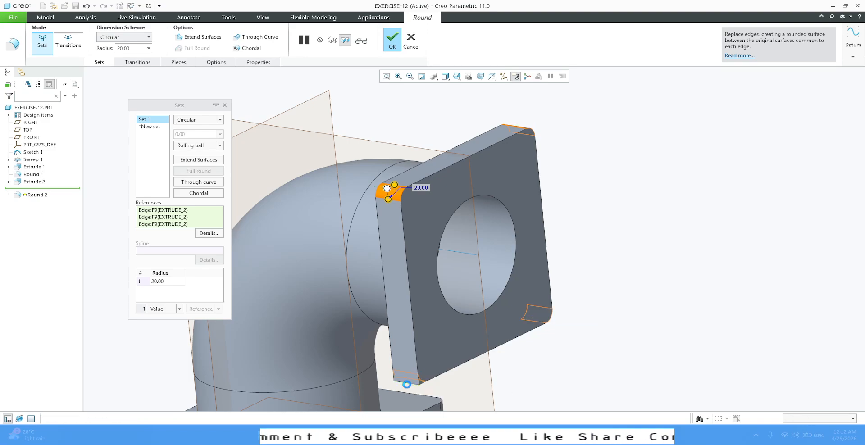
{"action": "left_click", "coordinate": [393, 43]}
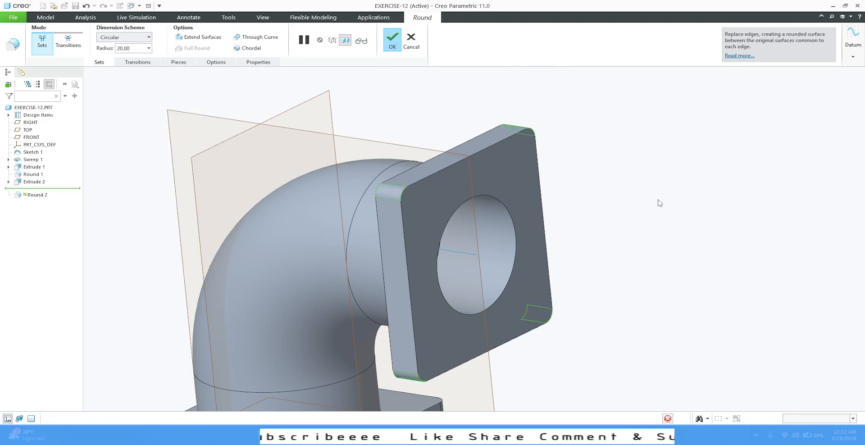
Restore the standard model orientation and start a sketch on the outer face of the upright flange
{"action": "mouse_move", "coordinate": [366, 233]}
{"action": "middle_mouse_down"}
{"action": "mouse_move", "coordinate": [345, 170]}
{"action": "mouse_move", "coordinate": [367, 232]}
{"action": "middle_mouse_up"}
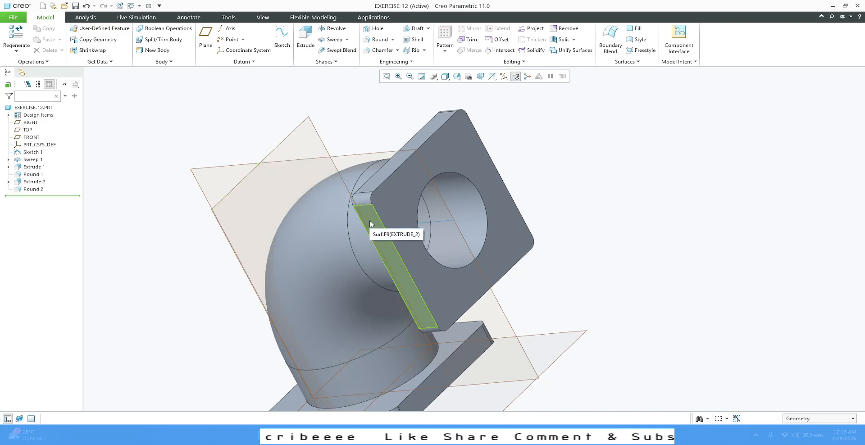
{"action": "middle_click_drag", "start_coordinate": [343, 245], "coordinate": [328, 193]}
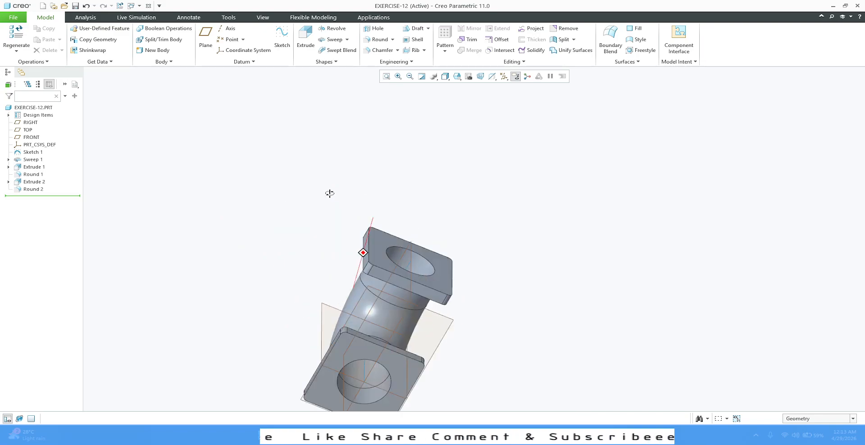
{"action": "left_click", "coordinate": [456, 76]}
{"action": "left_click", "coordinate": [466, 88]}
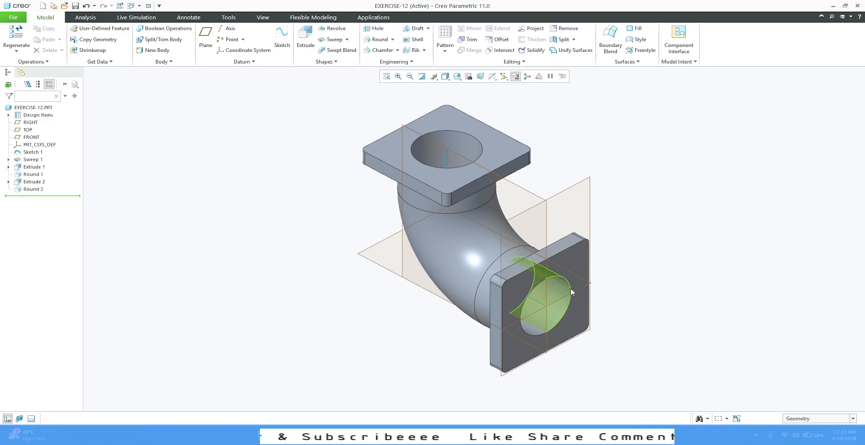
{"action": "left_click", "coordinate": [579, 264]}
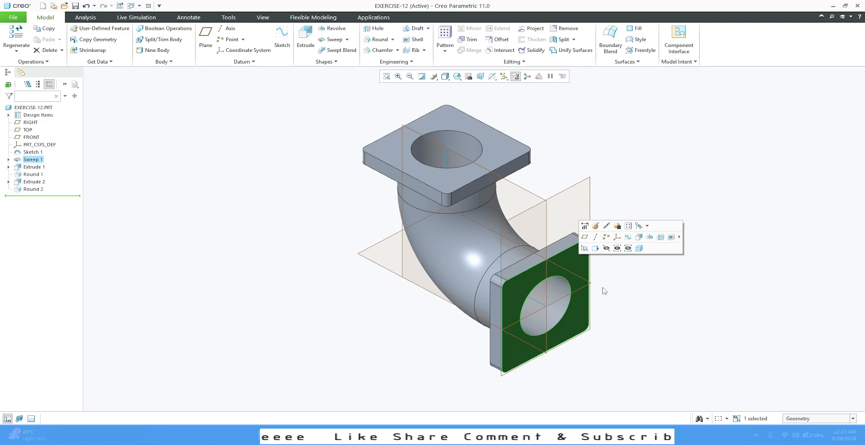
{"action": "left_click", "coordinate": [228, 203]}
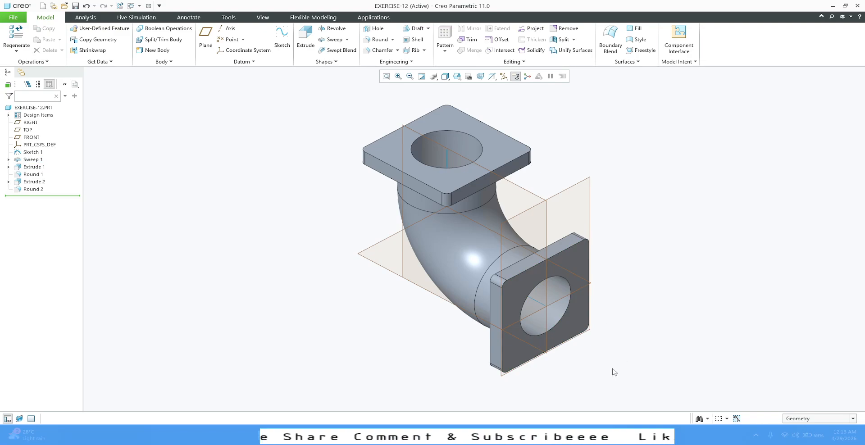
{"action": "scroll", "coordinate": [608, 376], "scroll_direction": "down", "scroll_amount": 2}
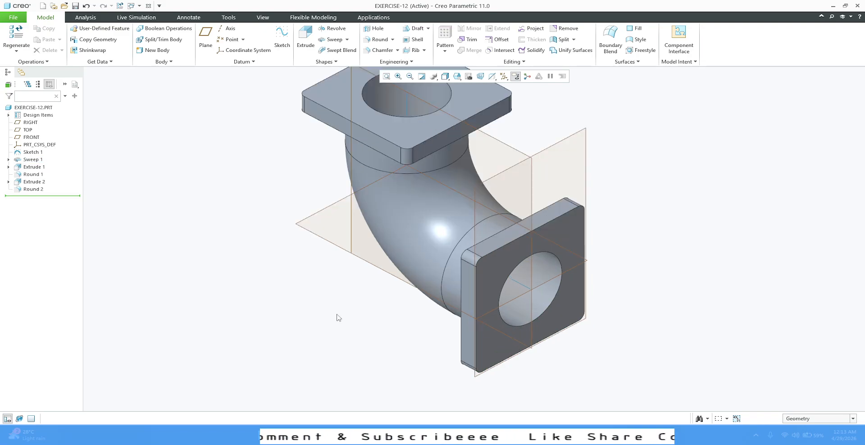
{"action": "left_click", "coordinate": [563, 225]}
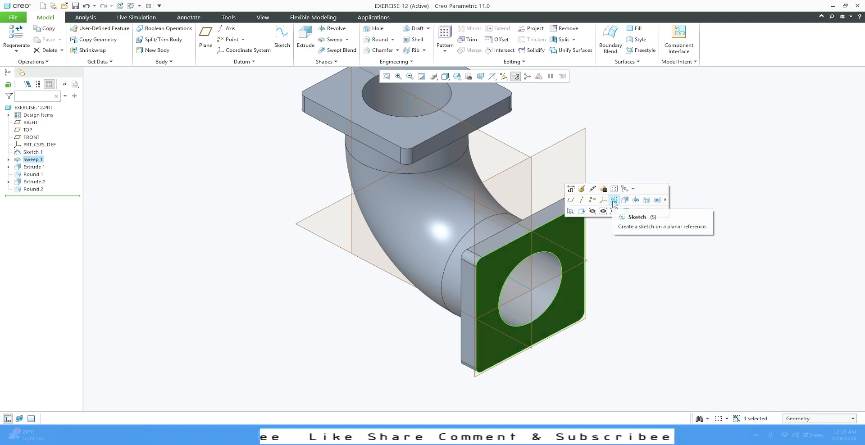
{"action": "left_click", "coordinate": [612, 201]}
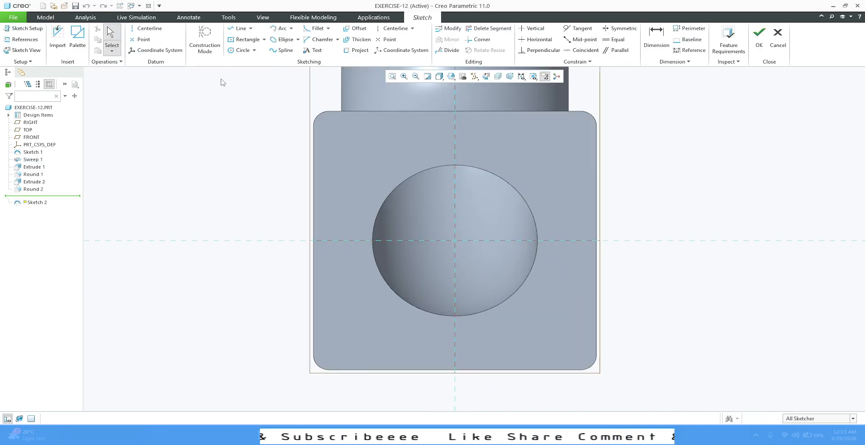
Sketch a centre rectangle about 281 by 268 around the bore's centre on the flange face
{"action": "left_click", "coordinate": [240, 50]}
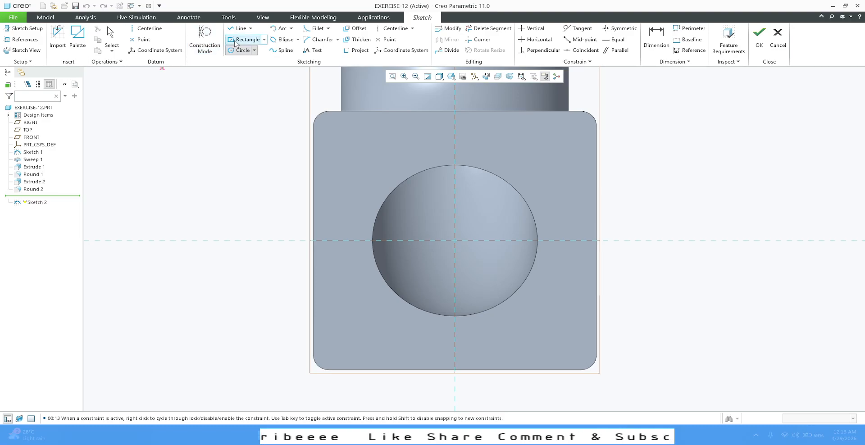
{"action": "left_click", "coordinate": [238, 39]}
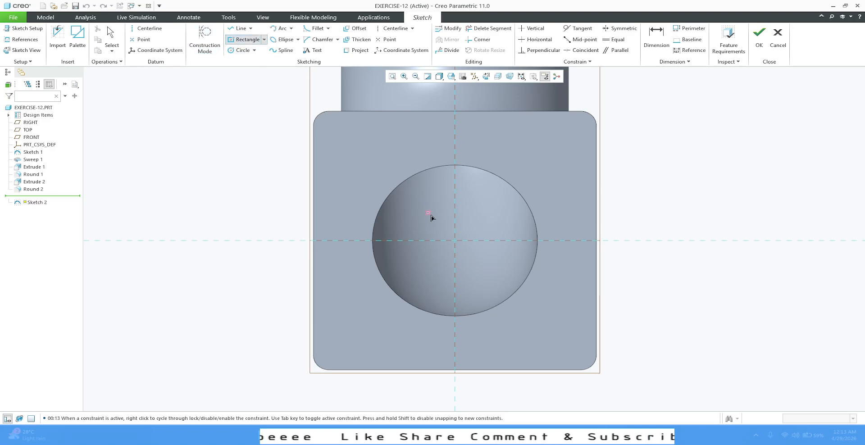
{"action": "left_click", "coordinate": [454, 243]}
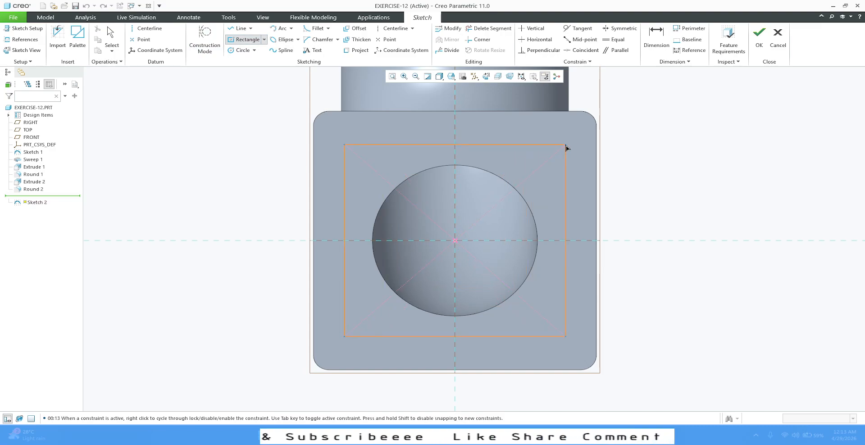
{"action": "left_click", "coordinate": [566, 145]}
{"action": "middle_click", "coordinate": [410, 203]}
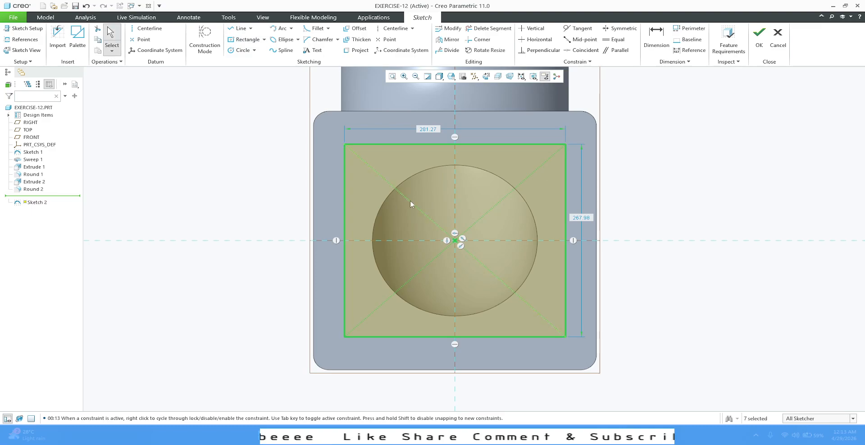
Set the centre rectangle's width to 260 and make its adjacent sides equal in length
{"action": "double_click", "coordinate": [428, 129]}
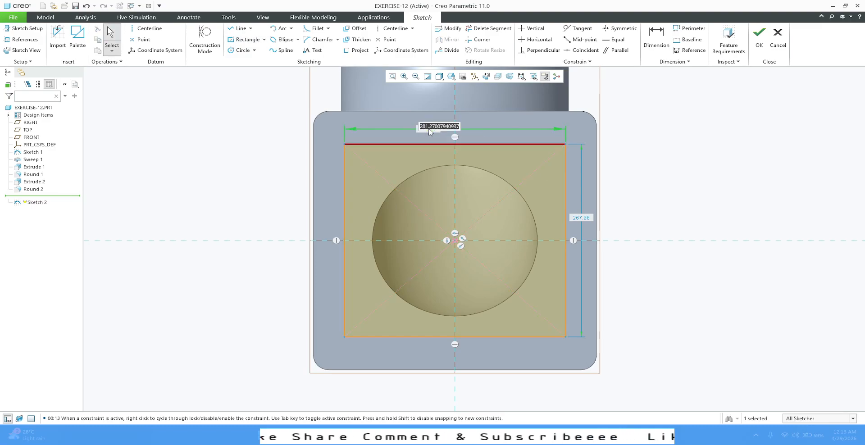
{"action": "type", "text": "260"}
{"action": "key", "text": "Return"}
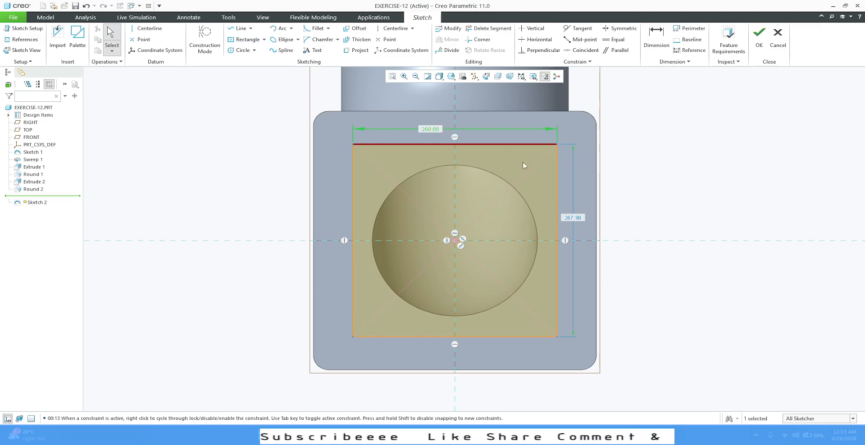
{"action": "left_click", "coordinate": [613, 39]}
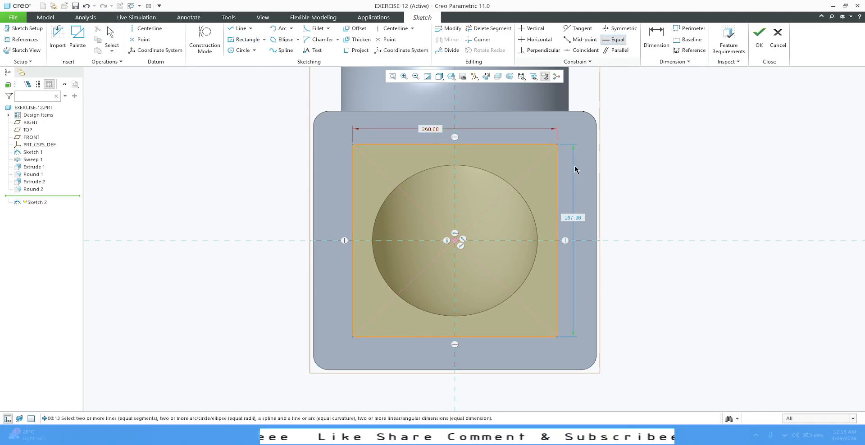
{"action": "left_click", "coordinate": [558, 188]}
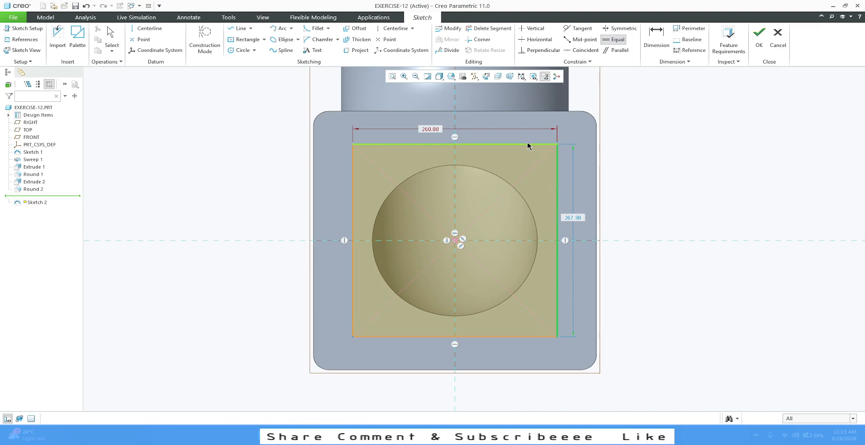
{"action": "left_click", "coordinate": [525, 144]}
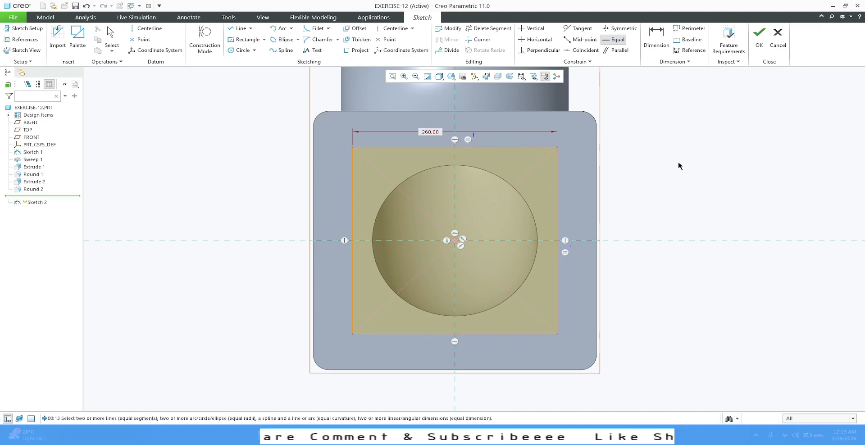
Try to apply an Equal constraint between the square's upper and lower horizontal sides
{"action": "left_click", "coordinate": [409, 148]}
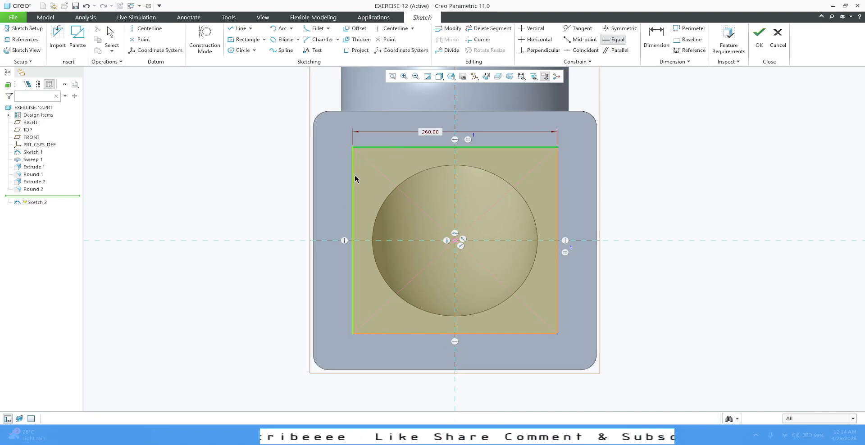
{"action": "left_click", "coordinate": [395, 335]}
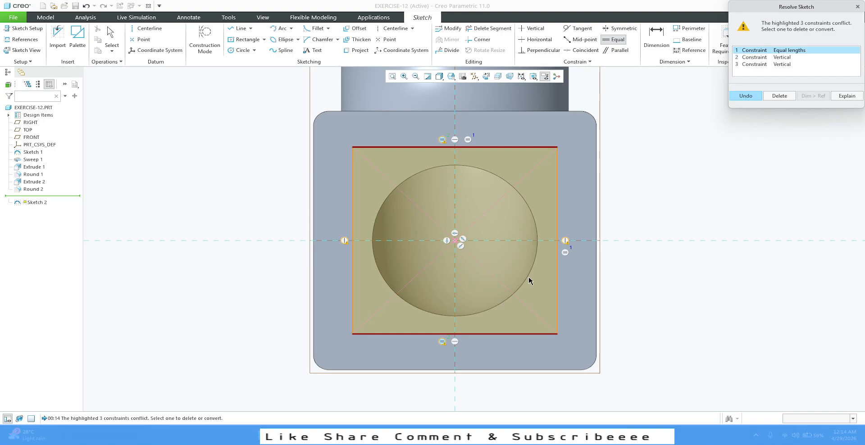
{"action": "left_click", "coordinate": [858, 7]}
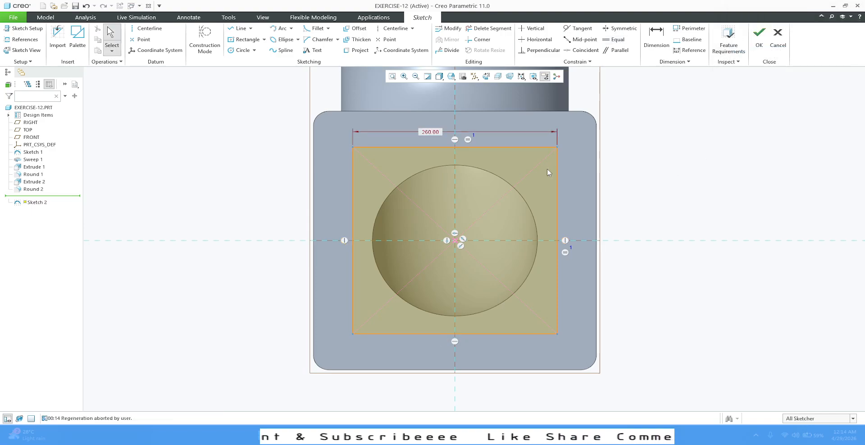
Convert all four sides of the 260 layout square to construction geometry
{"action": "left_click", "coordinate": [557, 161]}
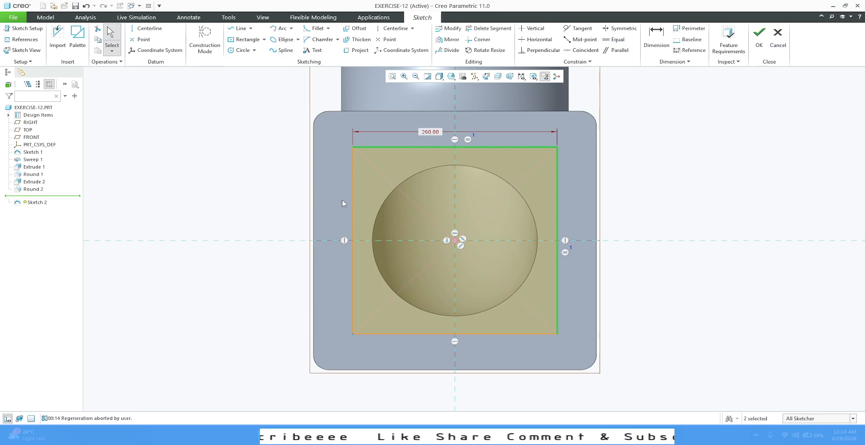
{"action": "left_click", "coordinate": [353, 195], "text": "ctrl"}
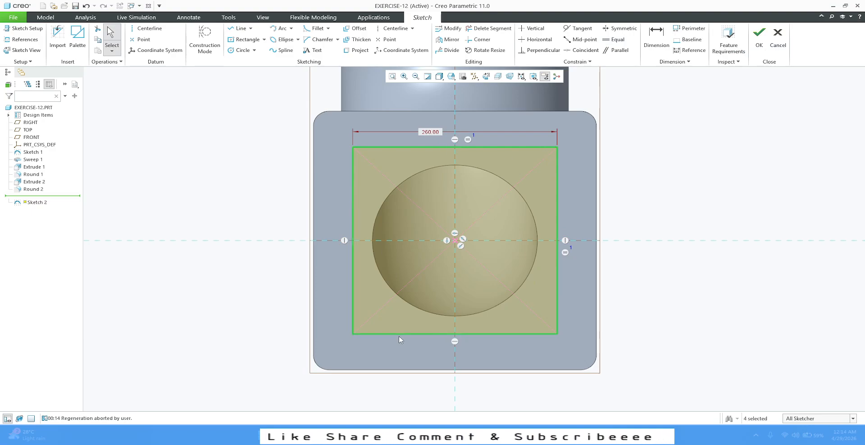
{"action": "left_click", "coordinate": [430, 311]}
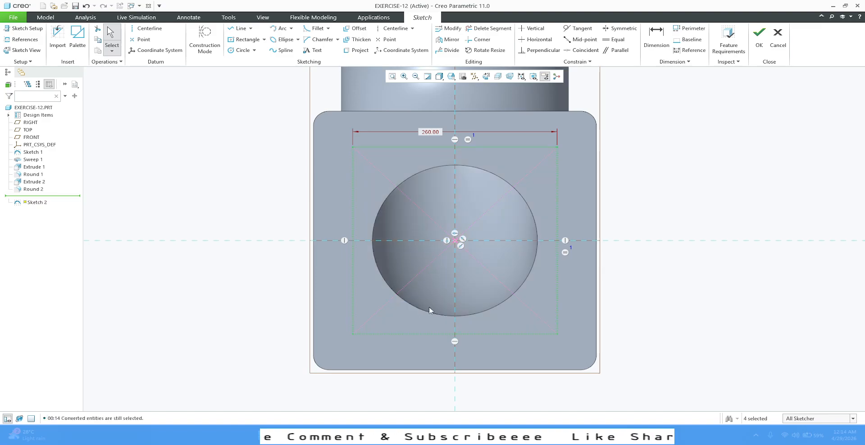
{"action": "left_click", "coordinate": [730, 140]}
Sketch a circle about 80 in diameter centred on the construction square's upper-left corner
{"action": "scroll", "coordinate": [370, 142], "scroll_direction": "up", "scroll_amount": 3}
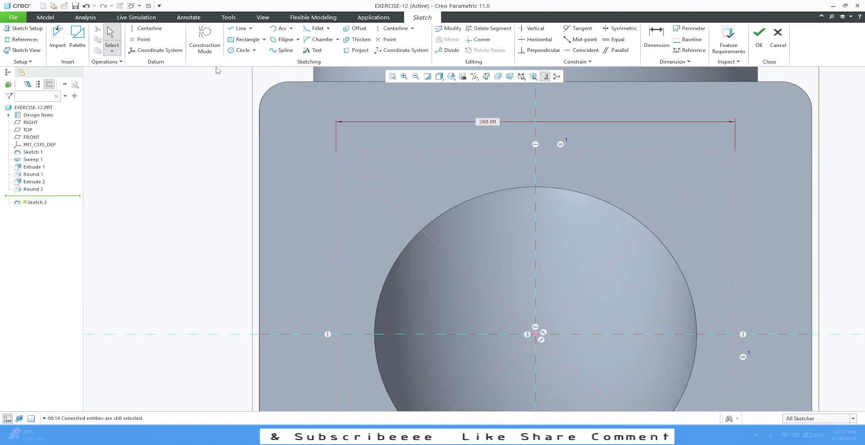
{"action": "left_click", "coordinate": [239, 50]}
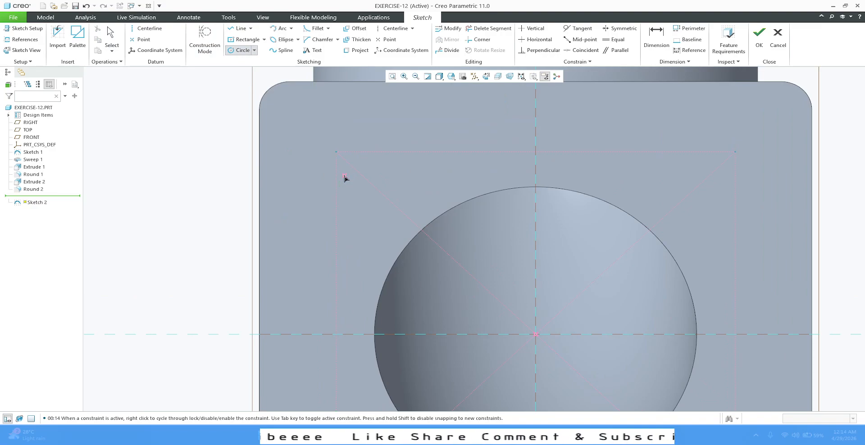
{"action": "middle_click", "coordinate": [336, 154]}
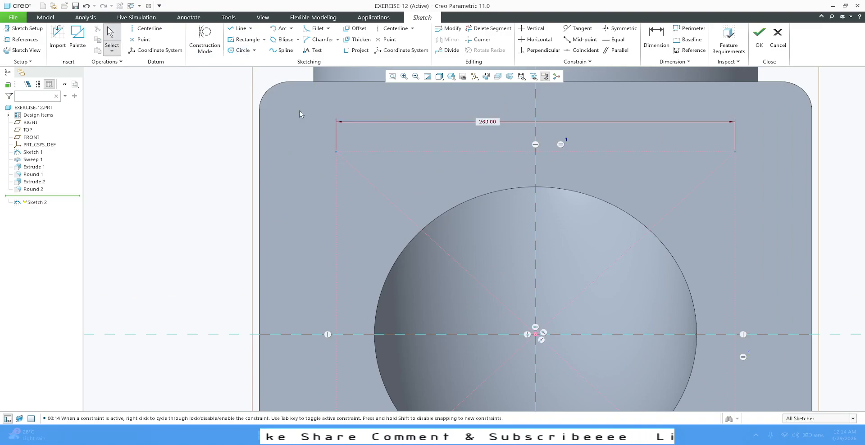
{"action": "left_click", "coordinate": [239, 50]}
{"action": "left_click", "coordinate": [336, 152]}
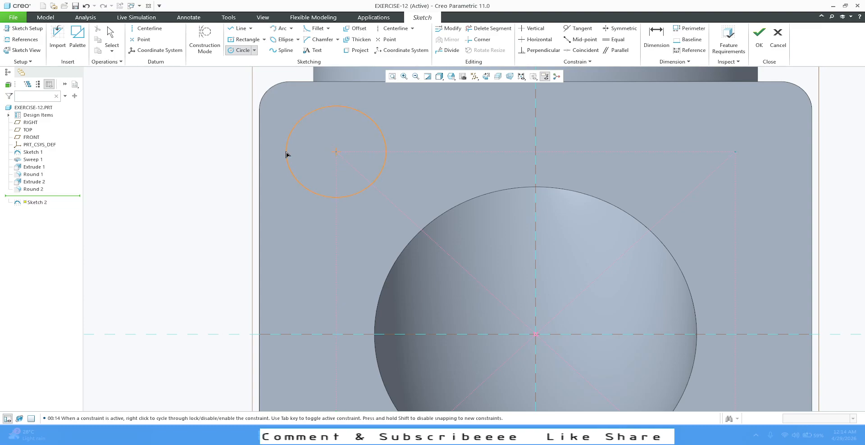
{"action": "left_click", "coordinate": [274, 149]}
{"action": "middle_click", "coordinate": [170, 155]}
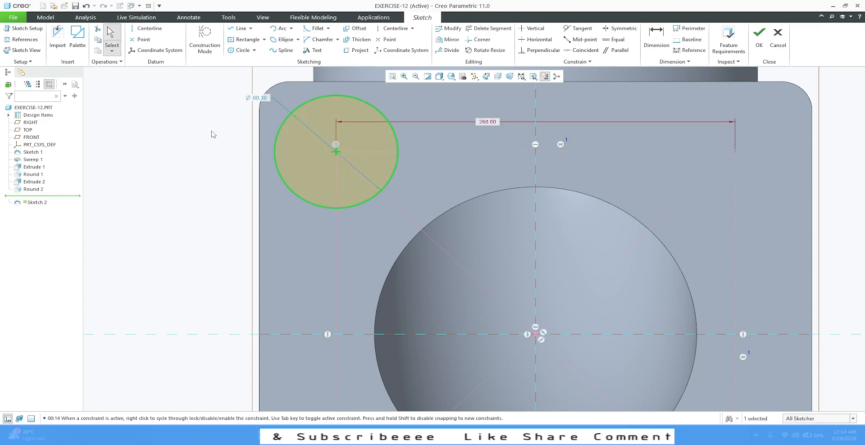
Set the corner circle's diameter to 60 and finish the sketch
{"action": "double_click", "coordinate": [255, 99]}
{"action": "type", "text": "60"}
{"action": "key", "text": "Return"}
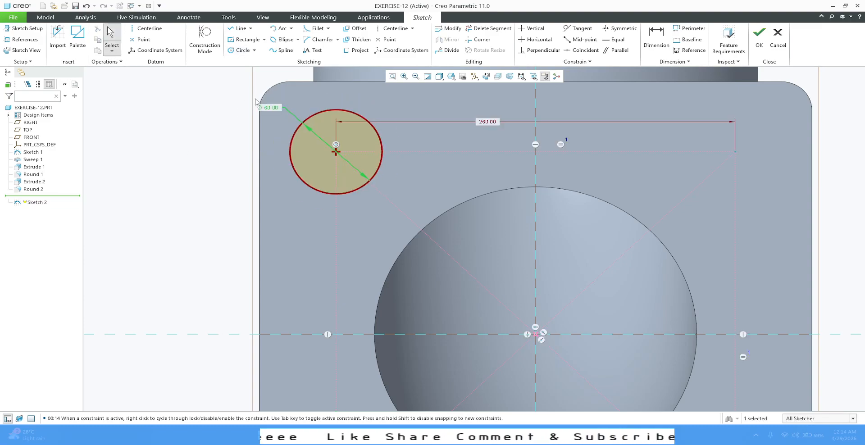
{"action": "scroll", "coordinate": [207, 253], "scroll_direction": "down", "scroll_amount": 3}
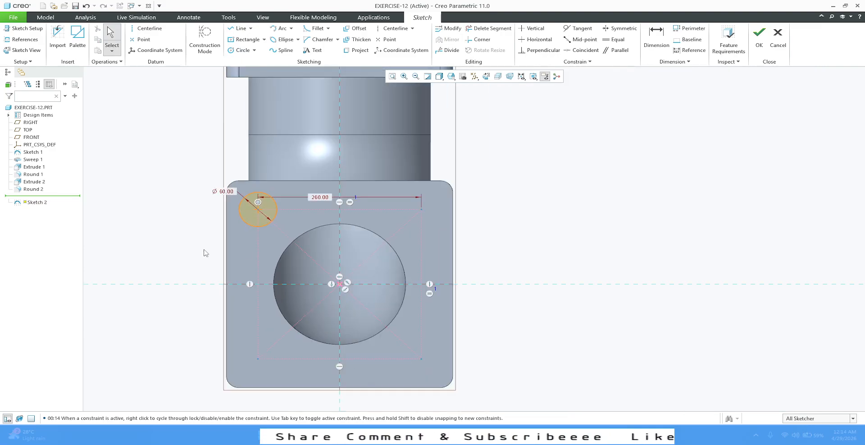
{"action": "left_click", "coordinate": [759, 41]}
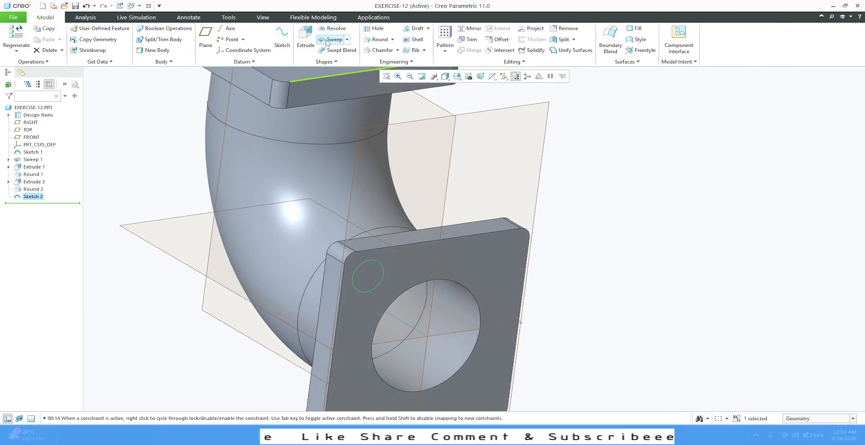
Extrude the 60 circle into the flange as a material-removing cut 10 deep
{"action": "left_click", "coordinate": [305, 45]}
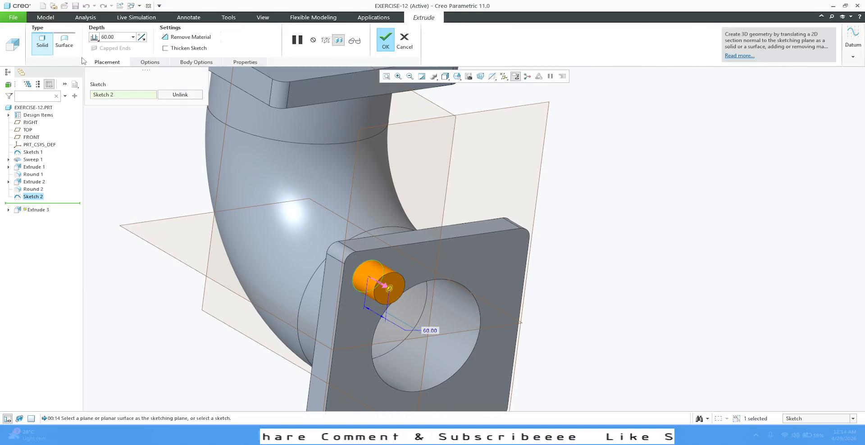
{"action": "left_click", "coordinate": [142, 38]}
{"action": "left_click", "coordinate": [118, 40]}
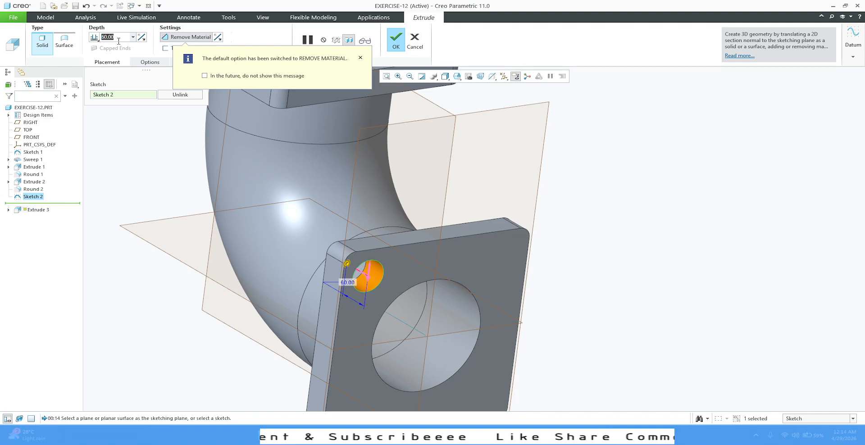
{"action": "type", "text": "10"}
{"action": "key", "text": "Return"}
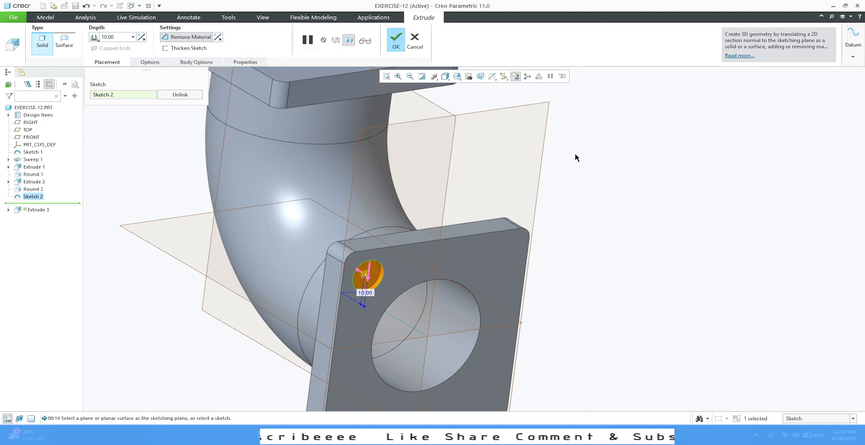
{"action": "left_click", "coordinate": [393, 44]}
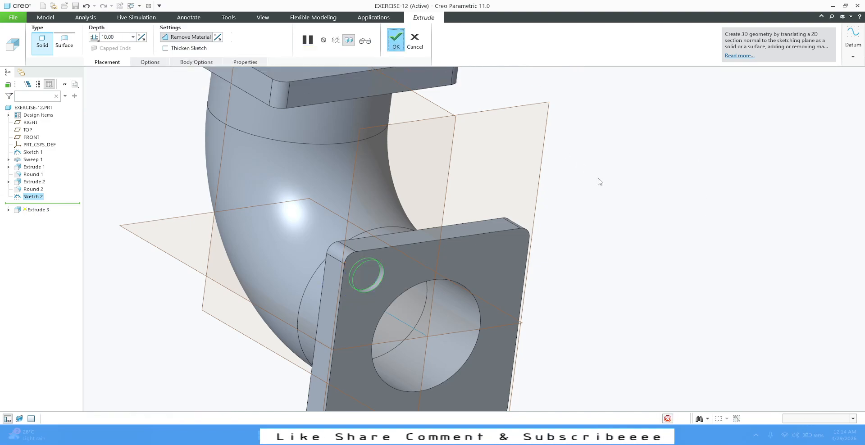
Start a pattern of the circular recess on the flange and set its type to Direction
{"action": "scroll", "coordinate": [410, 175], "scroll_direction": "down", "scroll_amount": 3}
{"action": "mouse_move", "coordinate": [478, 243]}
{"action": "middle_mouse_down"}
{"action": "mouse_move", "coordinate": [477, 205]}
{"action": "mouse_move", "coordinate": [474, 240]}
{"action": "middle_mouse_up"}
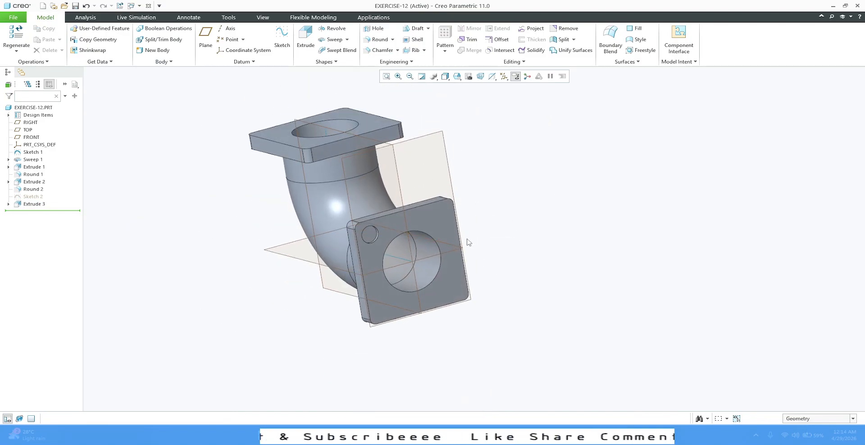
{"action": "left_click", "coordinate": [34, 205]}
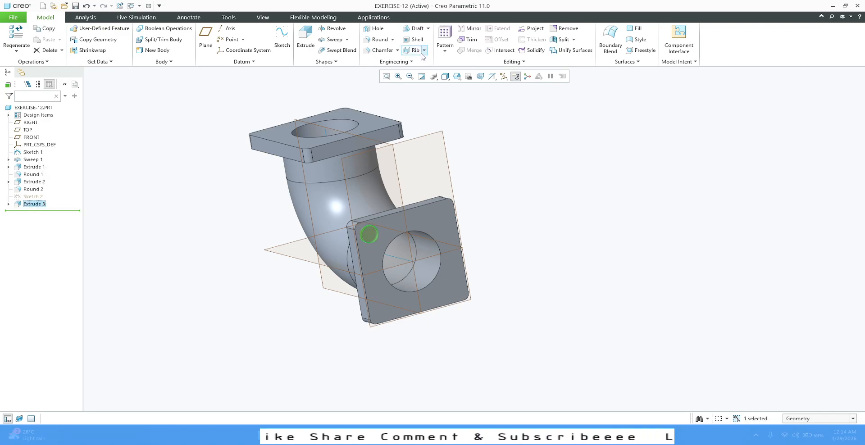
{"action": "left_click", "coordinate": [404, 61]}
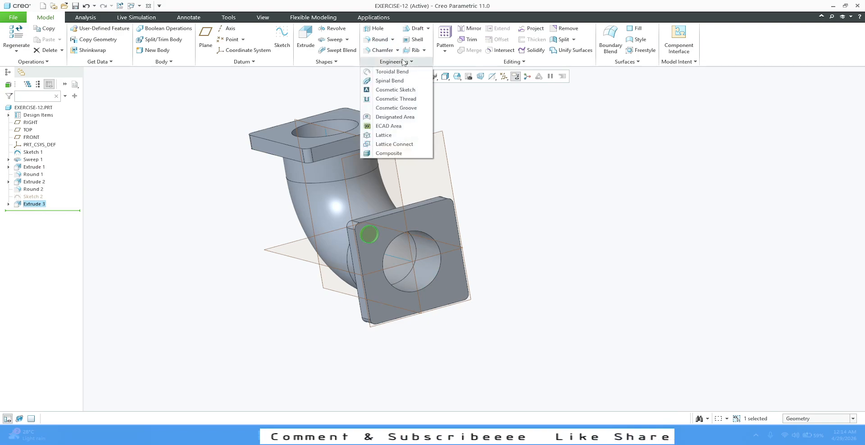
{"action": "left_click", "coordinate": [444, 51]}
{"action": "left_click", "coordinate": [444, 51]}
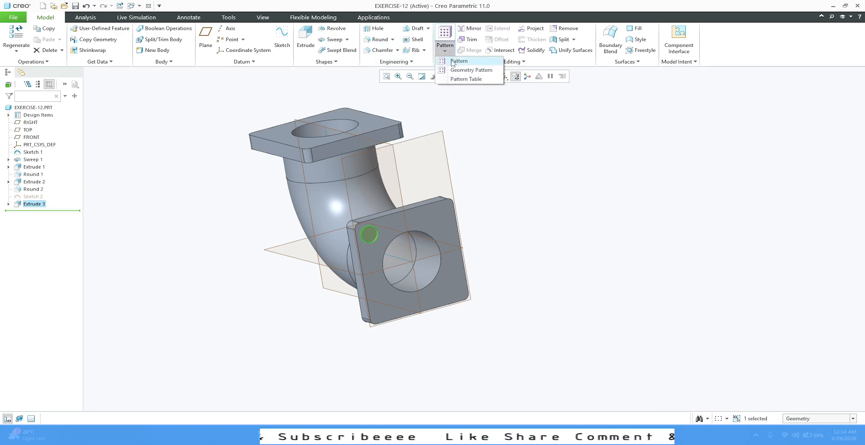
{"action": "left_click", "coordinate": [458, 62]}
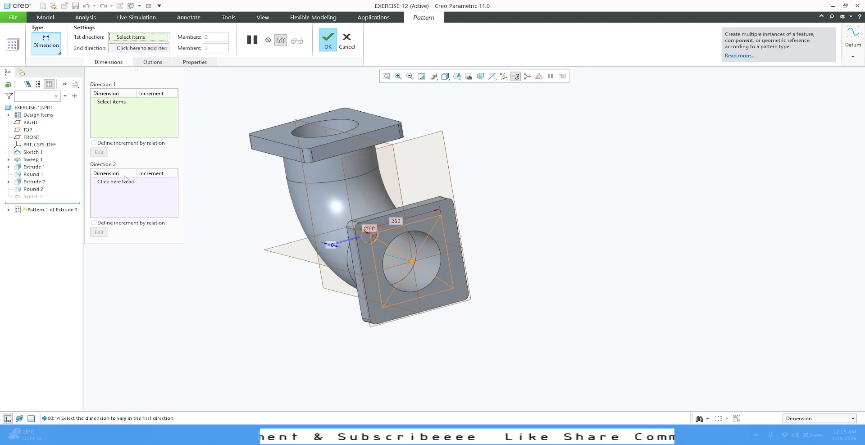
{"action": "left_click", "coordinate": [49, 53]}
{"action": "left_click", "coordinate": [50, 67]}
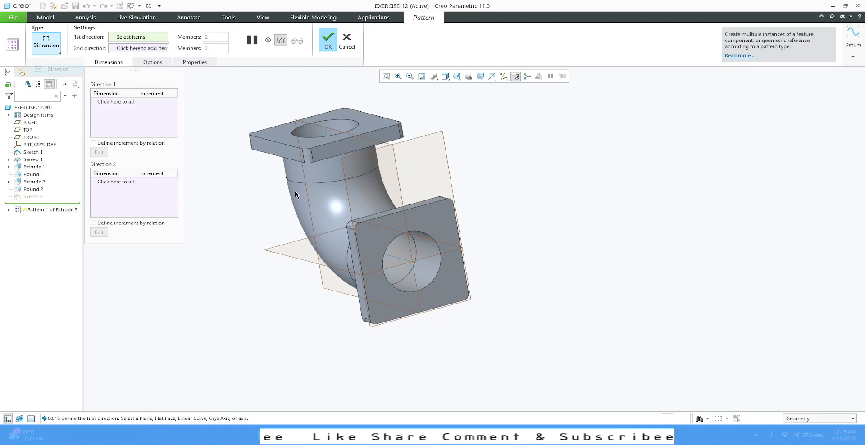
Define the first pattern direction along the flange's upper edge with 260 spacing, reversed to point across the flange face
{"action": "left_click", "coordinate": [395, 213]}
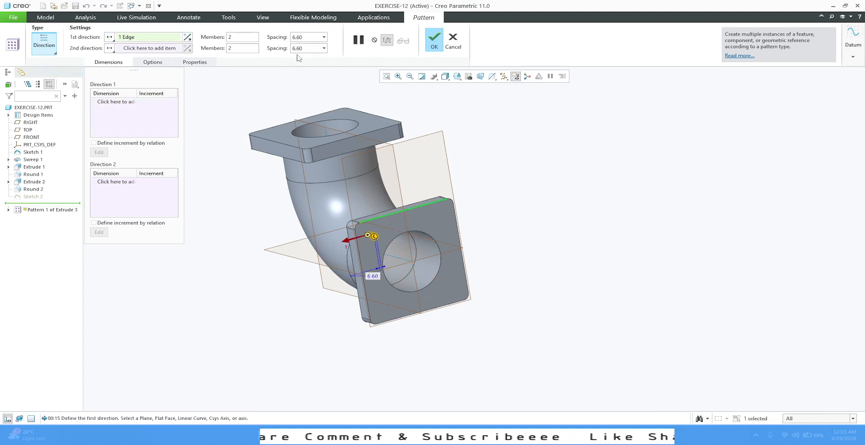
{"action": "double_click", "coordinate": [310, 36]}
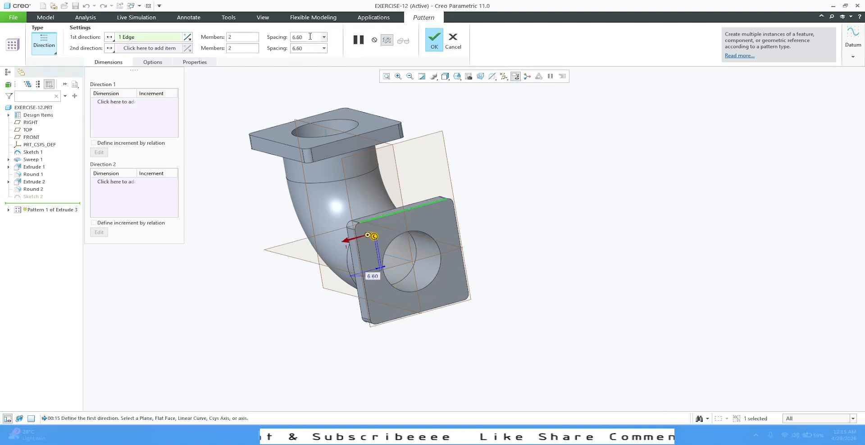
{"action": "type", "text": "260"}
{"action": "key", "text": "Return"}
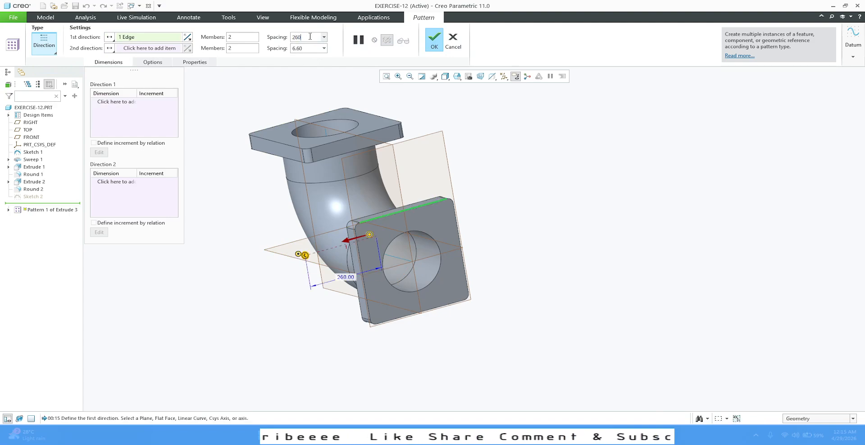
{"action": "left_click", "coordinate": [188, 36]}
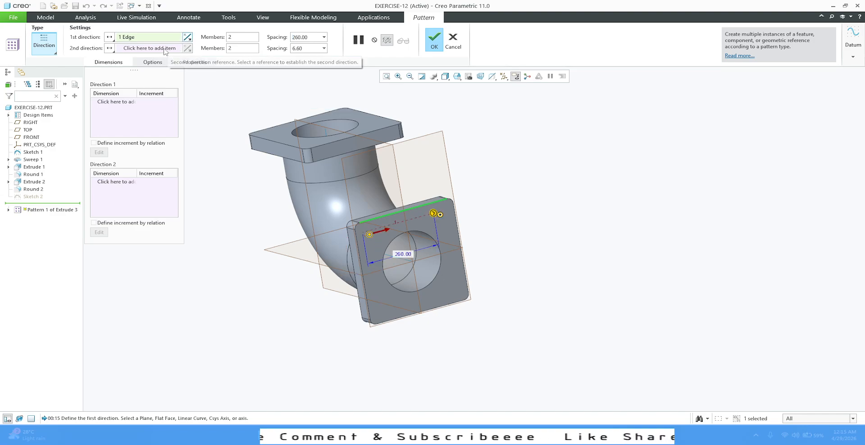
Add a second pattern direction along the flange's vertical side edge with 260 spacing and complete the pattern
{"action": "left_click", "coordinate": [178, 50]}
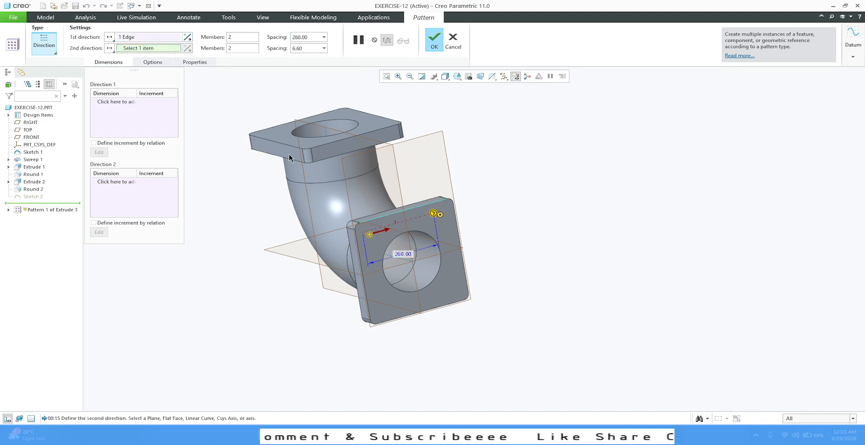
{"action": "left_click", "coordinate": [364, 288]}
{"action": "double_click", "coordinate": [311, 49]}
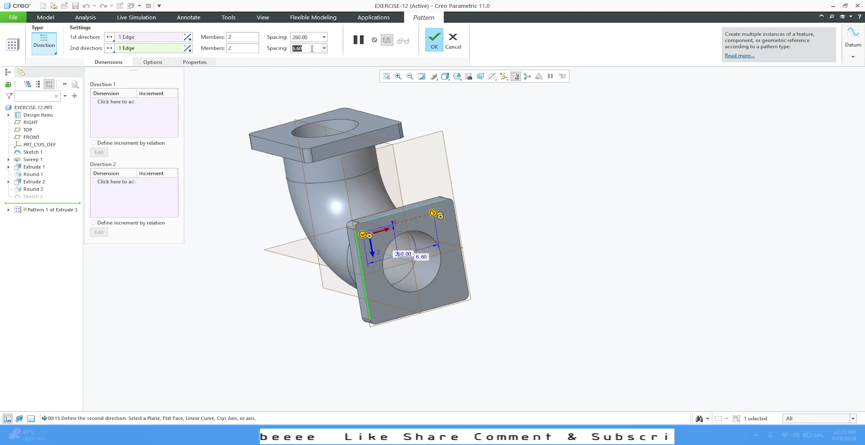
{"action": "type", "text": "260"}
{"action": "key", "text": "Return"}
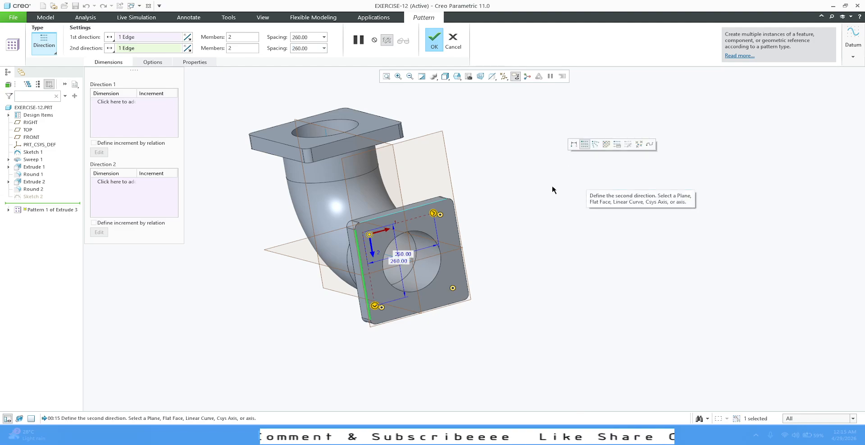
{"action": "left_click", "coordinate": [438, 43]}
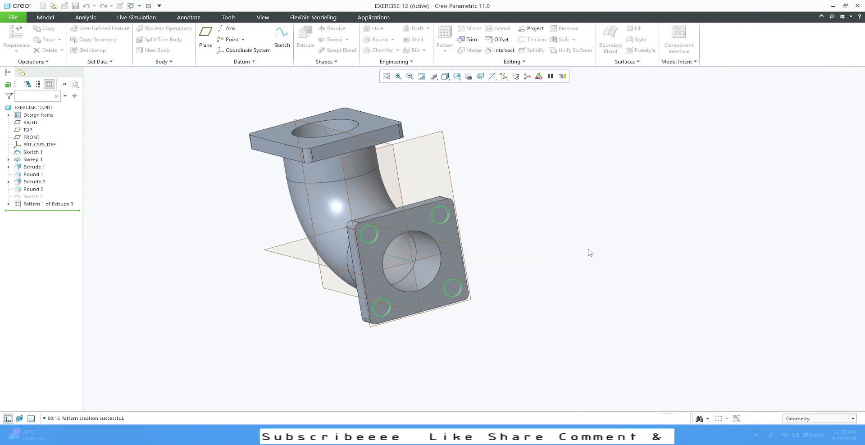
Turn on the display of datum axes in the model
{"action": "mouse_move", "coordinate": [527, 257]}
{"action": "middle_mouse_down"}
{"action": "mouse_move", "coordinate": [509, 237]}
{"action": "mouse_move", "coordinate": [506, 255]}
{"action": "middle_mouse_up"}
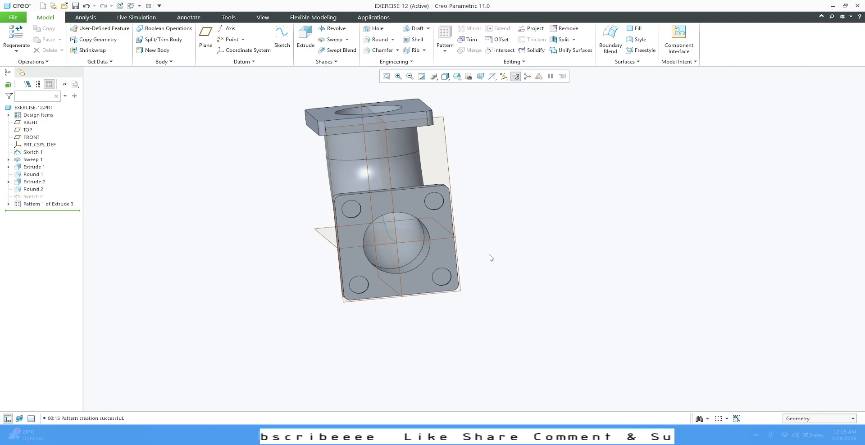
{"action": "middle_click_drag", "start_coordinate": [383, 221], "coordinate": [409, 241]}
{"action": "scroll", "coordinate": [403, 239], "scroll_direction": "down", "scroll_amount": 2}
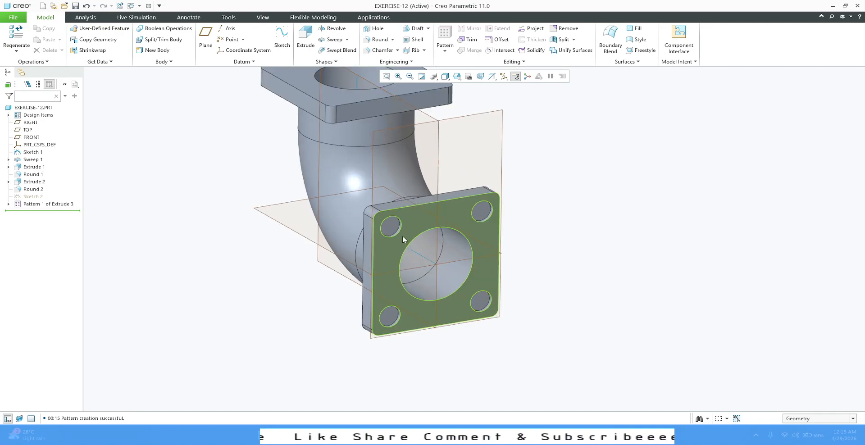
{"action": "scroll", "coordinate": [398, 235], "scroll_direction": "down", "scroll_amount": 1}
{"action": "scroll", "coordinate": [389, 240], "scroll_direction": "down", "scroll_amount": 2}
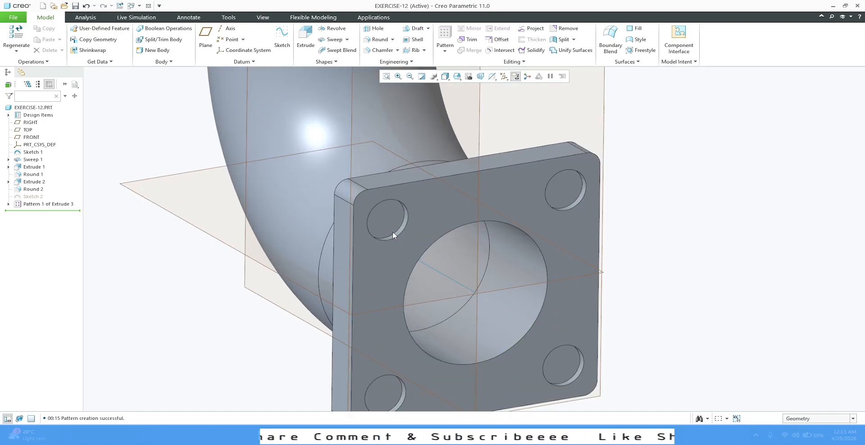
{"action": "left_click", "coordinate": [503, 76]}
{"action": "left_click", "coordinate": [504, 96]}
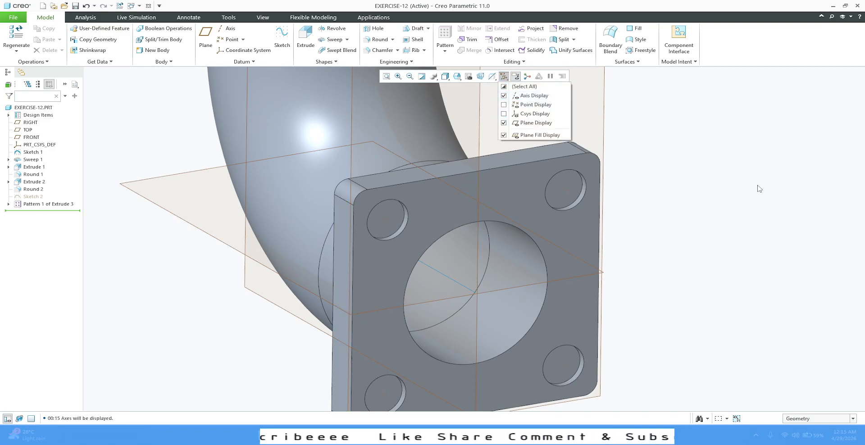
{"action": "left_click", "coordinate": [507, 80]}
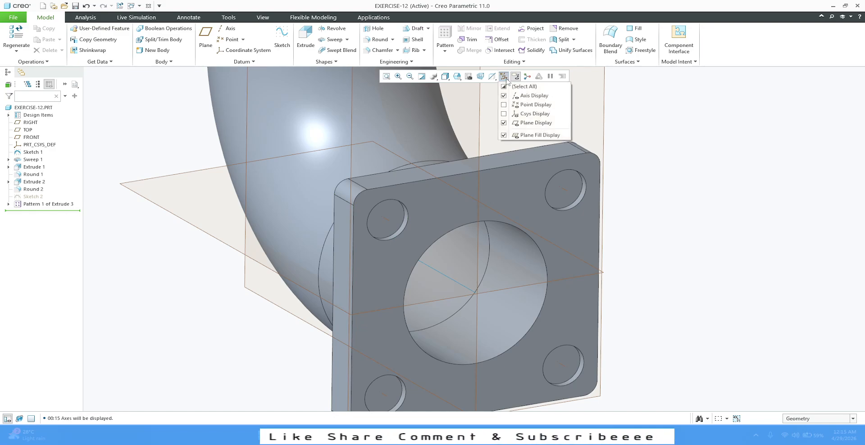
{"action": "left_click", "coordinate": [689, 127]}
{"action": "scroll", "coordinate": [387, 189], "scroll_direction": "down", "scroll_amount": 1}
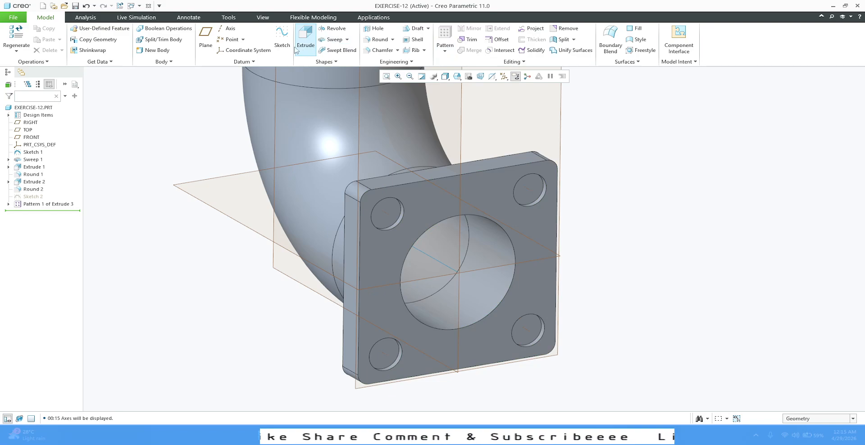
Start a simple hole in the upper corner recess of the flange and try the On Point placement type
{"action": "left_click", "coordinate": [378, 29]}
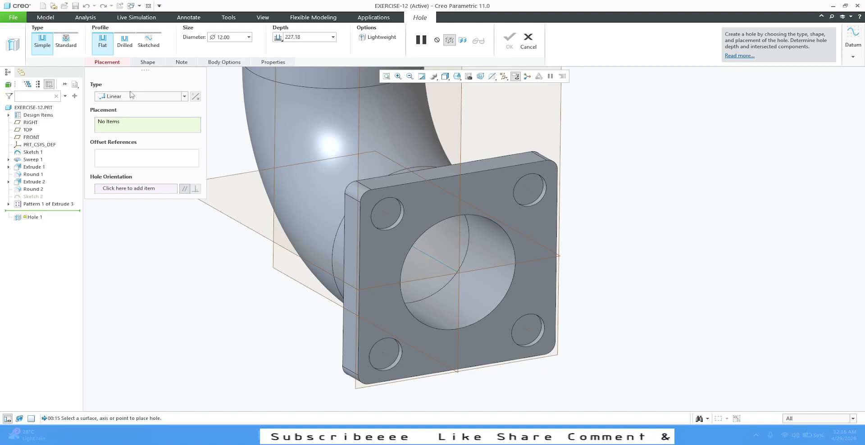
{"action": "left_click", "coordinate": [185, 96]}
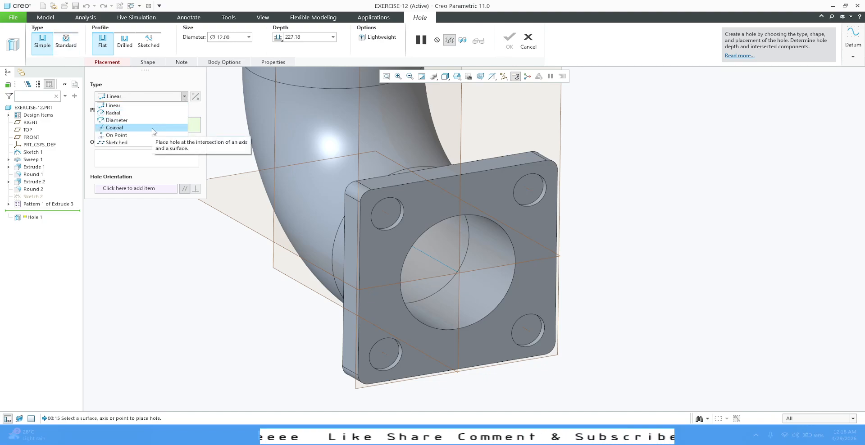
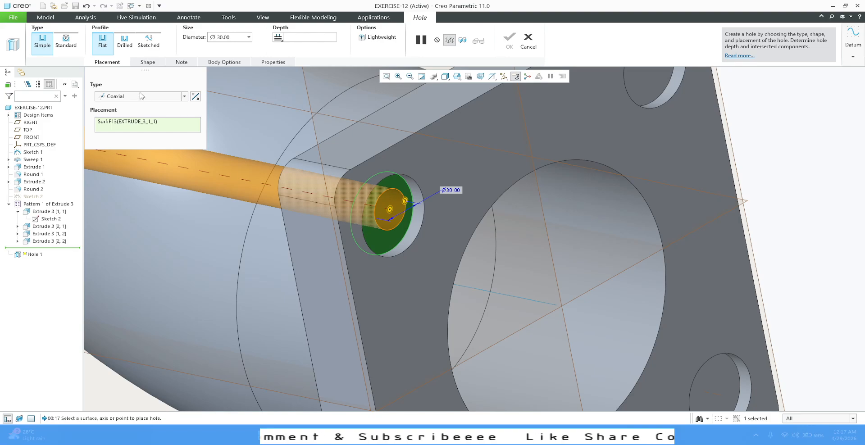
{"action": "left_click", "coordinate": [141, 97]}
{"action": "left_click", "coordinate": [121, 141]}
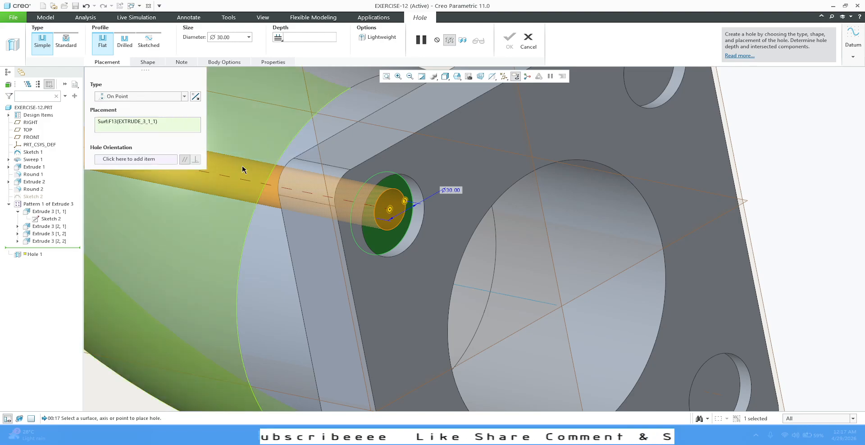
{"action": "left_click", "coordinate": [418, 189]}
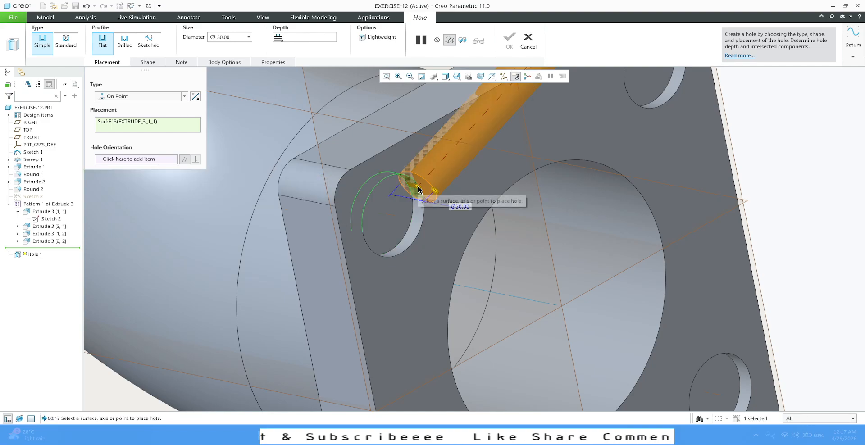
Place the 30-diameter hole coaxially, using the corner recess's axis and its floor surface as references, and complete it
{"action": "left_click", "coordinate": [386, 222]}
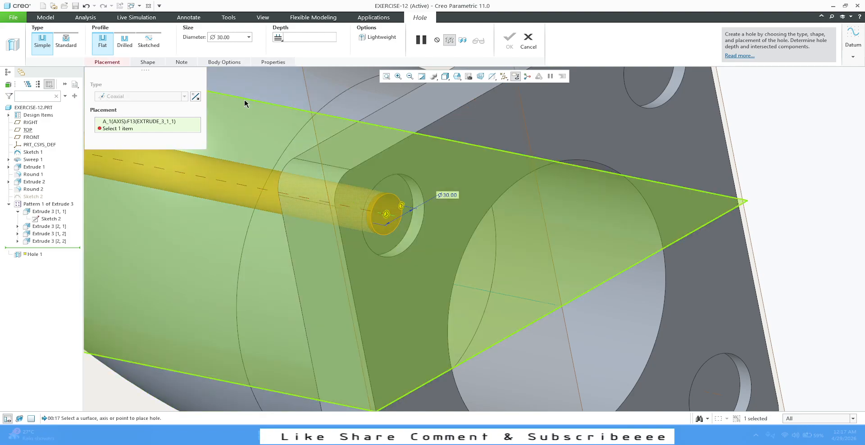
{"action": "left_click", "coordinate": [390, 203], "text": "ctrl"}
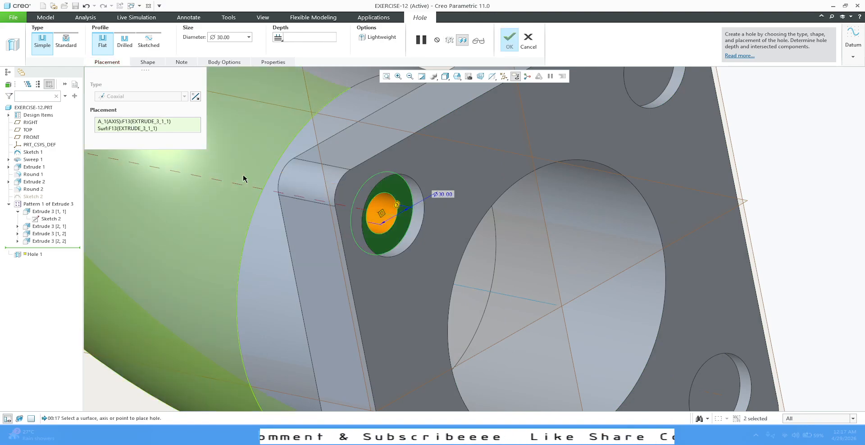
{"action": "left_click", "coordinate": [503, 42]}
{"action": "scroll", "coordinate": [439, 174], "scroll_direction": "up", "scroll_amount": 1}
{"action": "middle_click_drag", "start_coordinate": [440, 175], "coordinate": [397, 172]}
{"action": "scroll", "coordinate": [395, 182], "scroll_direction": "up", "scroll_amount": 3}
{"action": "scroll", "coordinate": [396, 171], "scroll_direction": "up", "scroll_amount": 2}
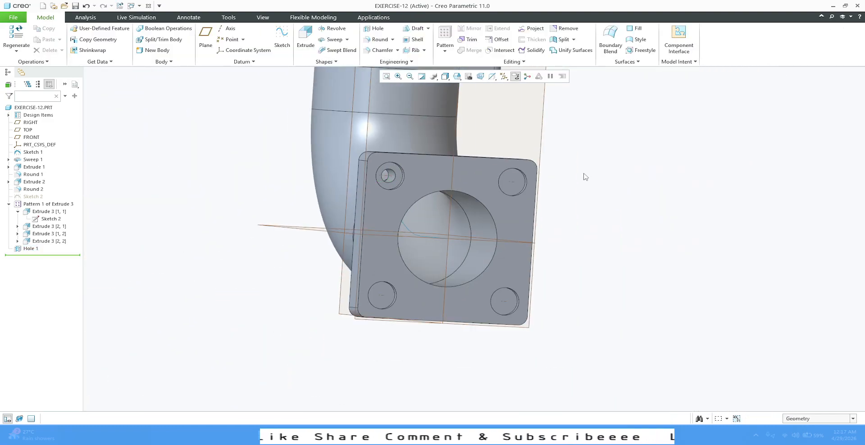
Pattern the 30-diameter hole with a Reference pattern so it follows the four corner recesses
{"action": "left_click", "coordinate": [31, 249]}
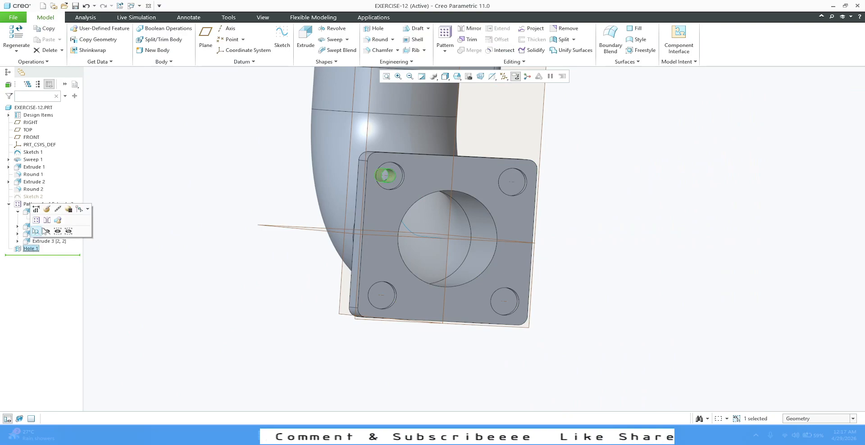
{"action": "left_click", "coordinate": [37, 219]}
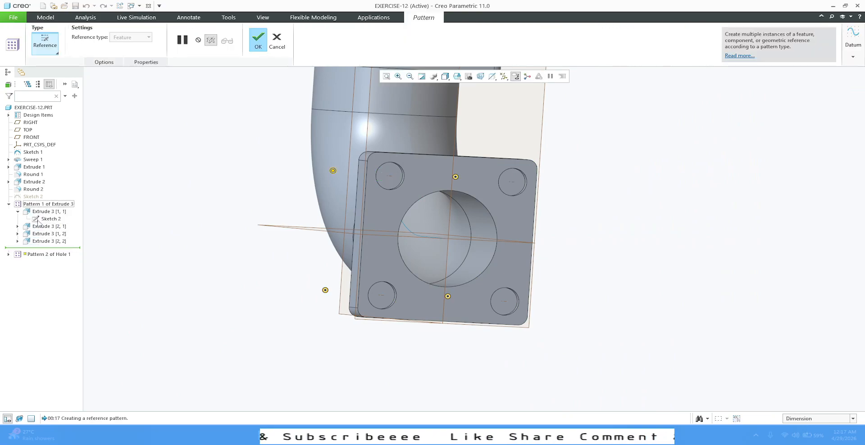
{"action": "left_click", "coordinate": [53, 54]}
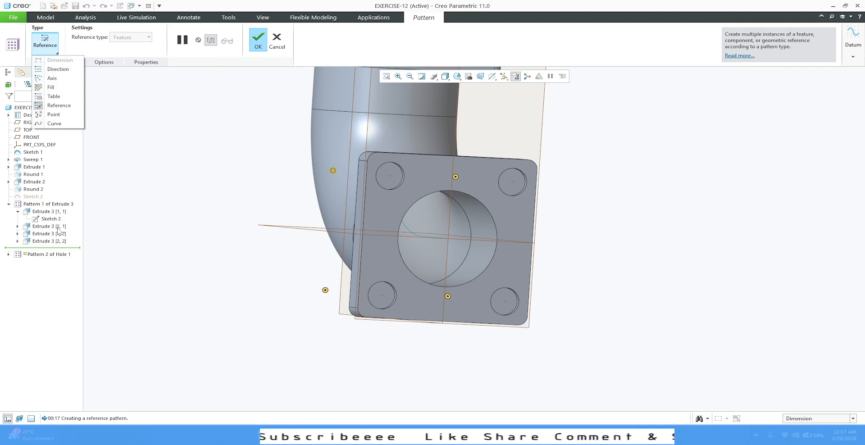
{"action": "left_click", "coordinate": [234, 194]}
{"action": "middle_click", "coordinate": [205, 195]}
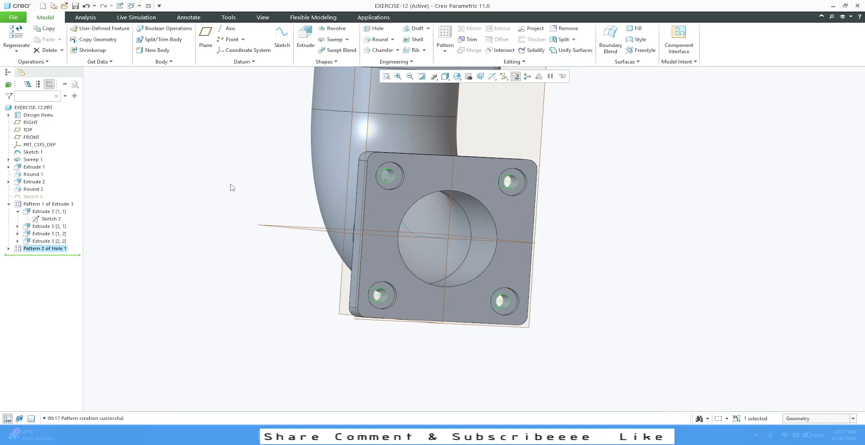
{"action": "left_click", "coordinate": [178, 237]}
Turn off the display of datum axes in the model
{"action": "mouse_move", "coordinate": [207, 233]}
{"action": "middle_mouse_down"}
{"action": "mouse_move", "coordinate": [171, 206]}
{"action": "mouse_move", "coordinate": [240, 243]}
{"action": "mouse_move", "coordinate": [303, 249]}
{"action": "mouse_move", "coordinate": [162, 236]}
{"action": "mouse_move", "coordinate": [218, 242]}
{"action": "middle_mouse_up"}
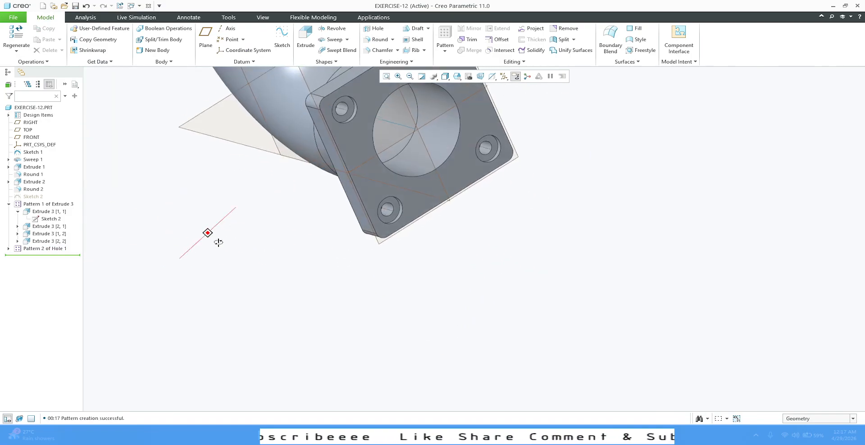
{"action": "scroll", "coordinate": [256, 250], "scroll_direction": "down", "scroll_amount": 3}
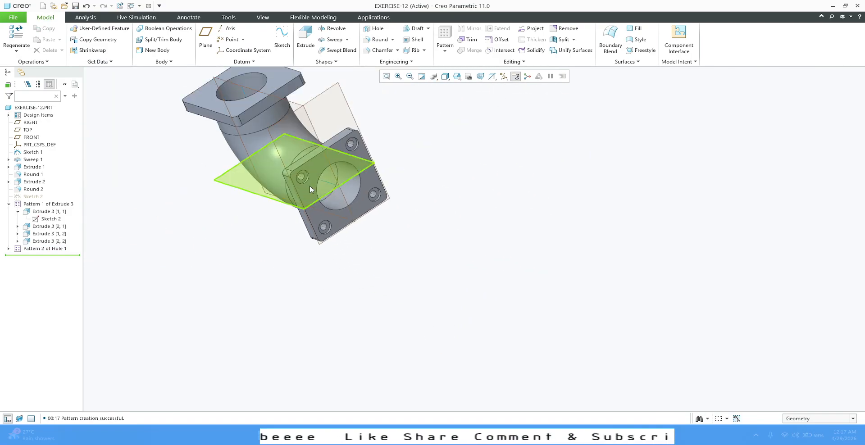
{"action": "left_click", "coordinate": [504, 77]}
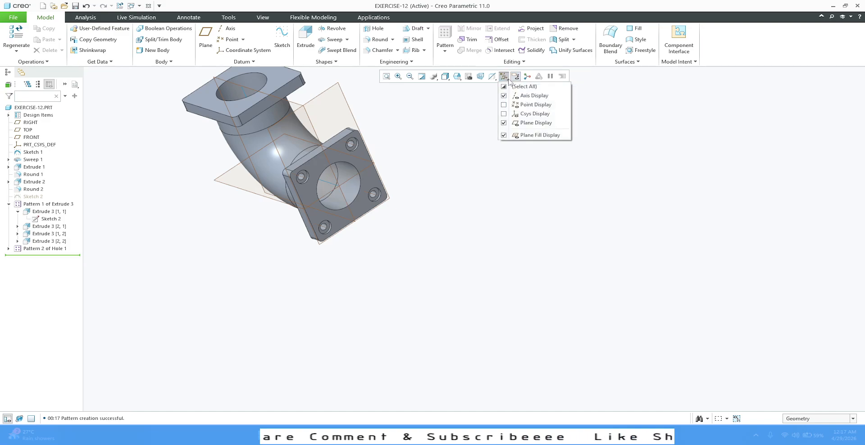
{"action": "left_click", "coordinate": [503, 96]}
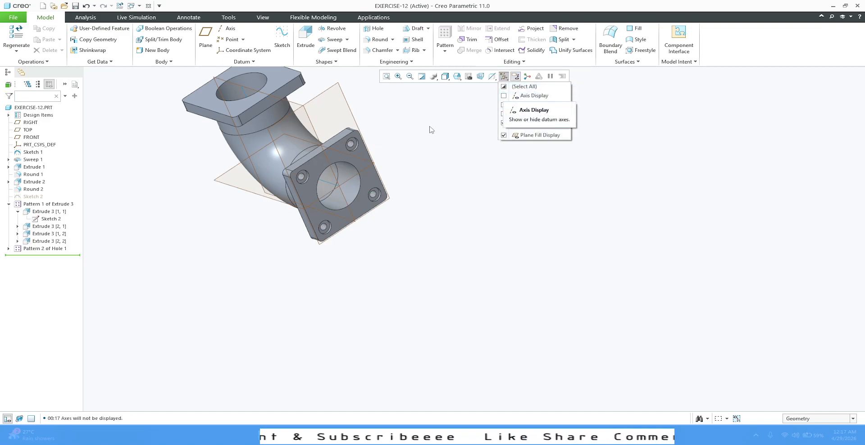
{"action": "scroll", "coordinate": [519, 198], "scroll_direction": "down", "scroll_amount": 2}
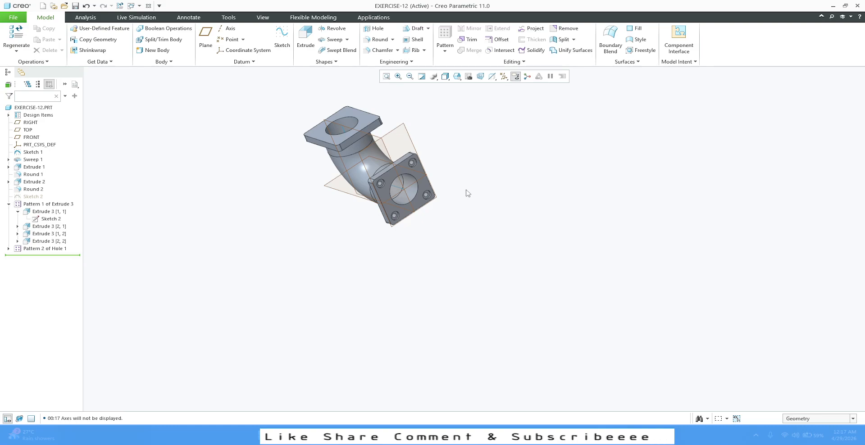
Start a sketch on the outer face of the other square flange, which has no corner recesses
{"action": "middle_click_drag", "start_coordinate": [507, 175], "coordinate": [387, 153]}
{"action": "scroll", "coordinate": [363, 122], "scroll_direction": "up", "scroll_amount": 2}
{"action": "scroll", "coordinate": [363, 120], "scroll_direction": "up", "scroll_amount": 2}
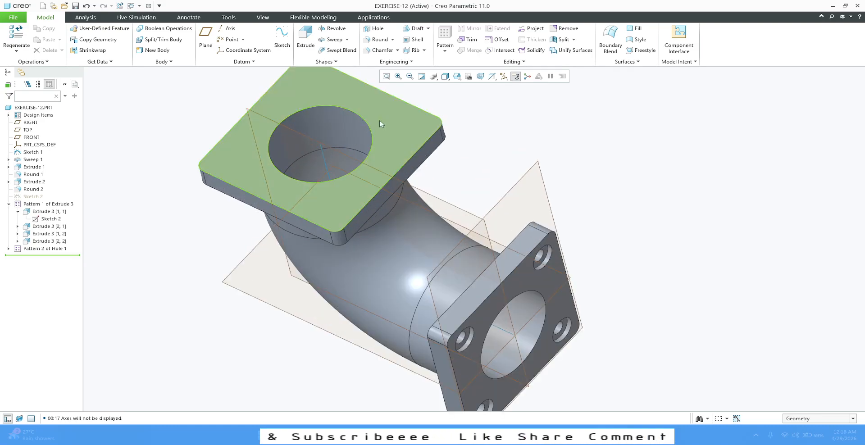
{"action": "left_click", "coordinate": [380, 121]}
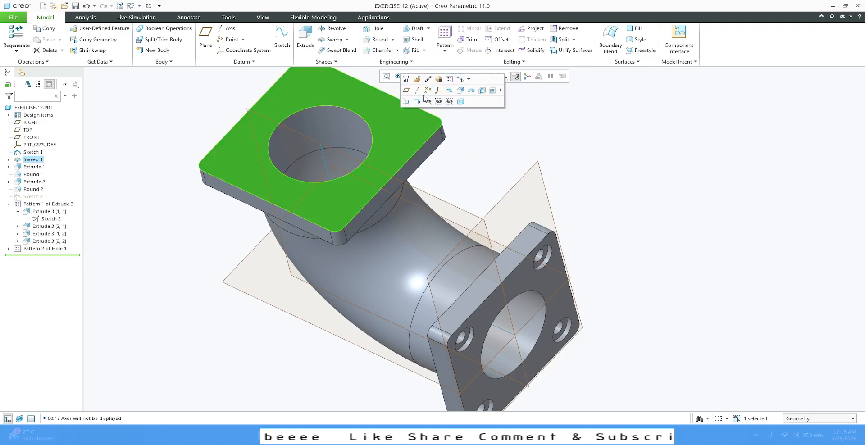
{"action": "left_click", "coordinate": [450, 90]}
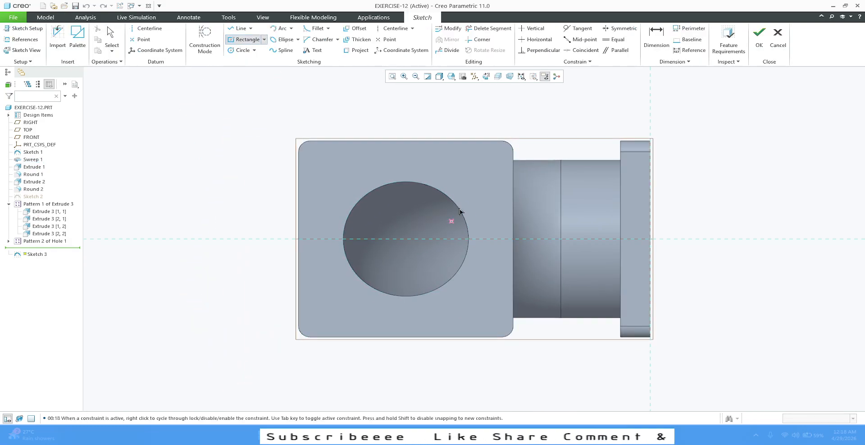
Sketch a center rectangle around the flange bore's center and set its width to 260
{"action": "left_click", "coordinate": [406, 238]}
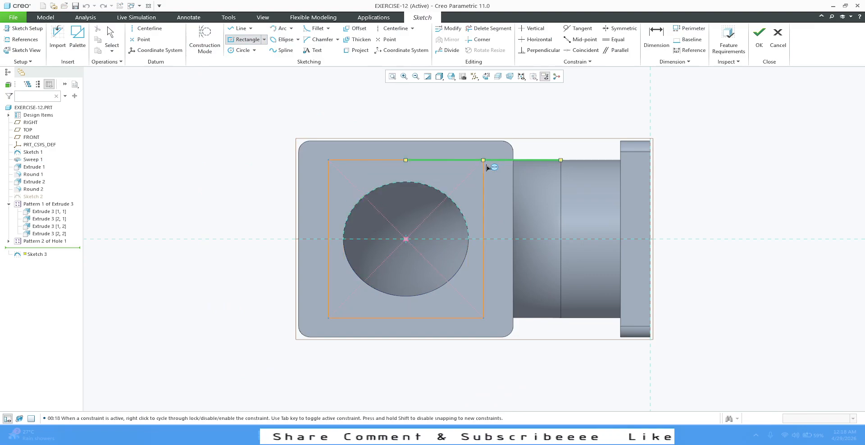
{"action": "middle_click", "coordinate": [209, 151]}
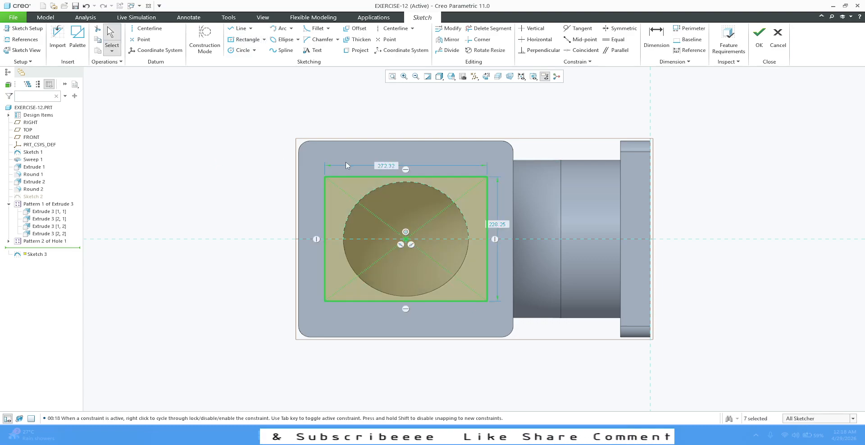
{"action": "double_click", "coordinate": [385, 167]}
{"action": "type", "text": "260"}
{"action": "key", "text": "Return"}
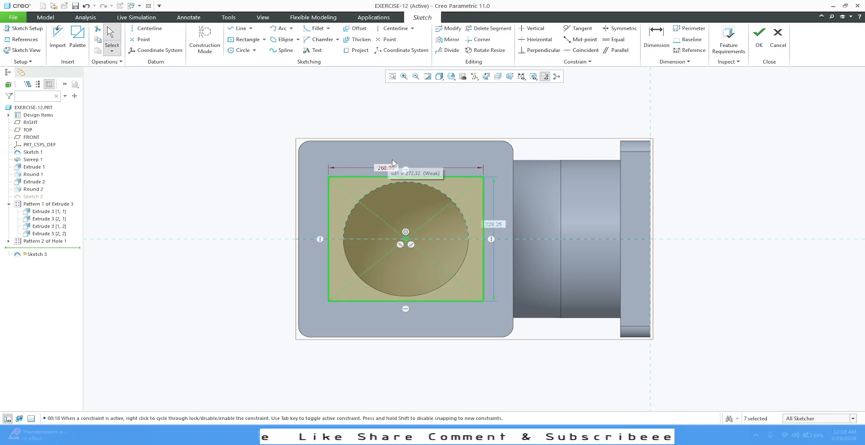
Apply an Equal constraint between the rectangle's vertical and horizontal sides to make it square
{"action": "left_click", "coordinate": [616, 40]}
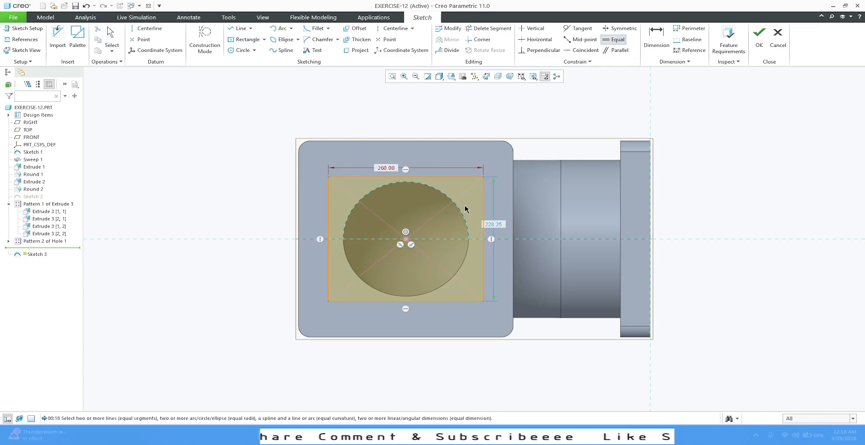
{"action": "left_click", "coordinate": [484, 197]}
{"action": "left_click", "coordinate": [477, 176]}
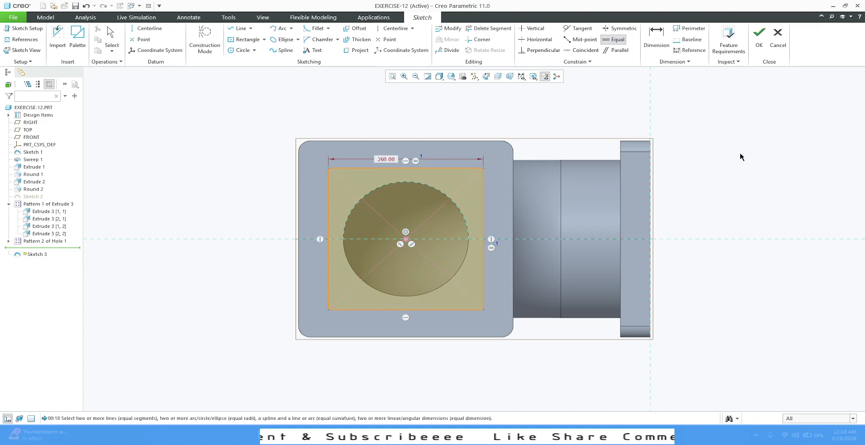
{"action": "middle_click", "coordinate": [740, 129]}
Convert all four sides of the square to construction geometry
{"action": "left_click", "coordinate": [442, 168]}
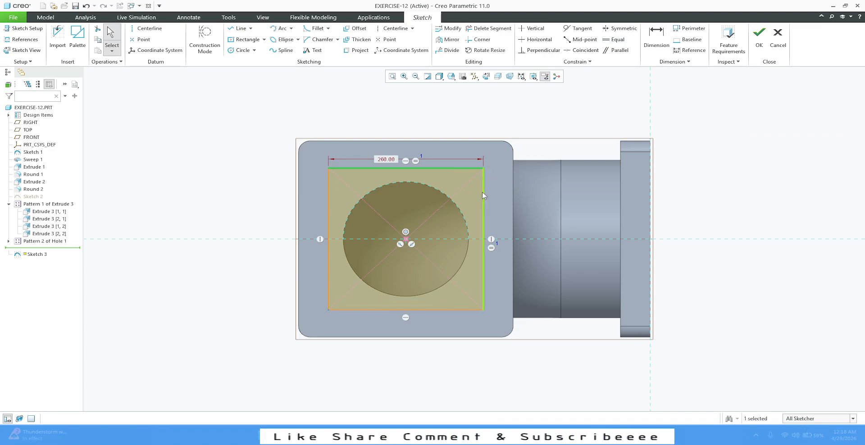
{"action": "left_click", "coordinate": [483, 192], "text": "ctrl"}
{"action": "left_click", "coordinate": [426, 310], "text": "ctrl"}
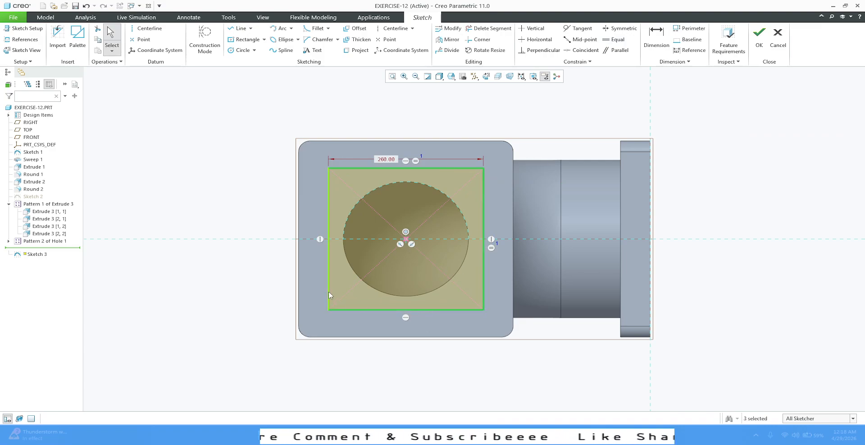
{"action": "left_click", "coordinate": [329, 288], "text": "ctrl"}
{"action": "left_click", "coordinate": [372, 241]}
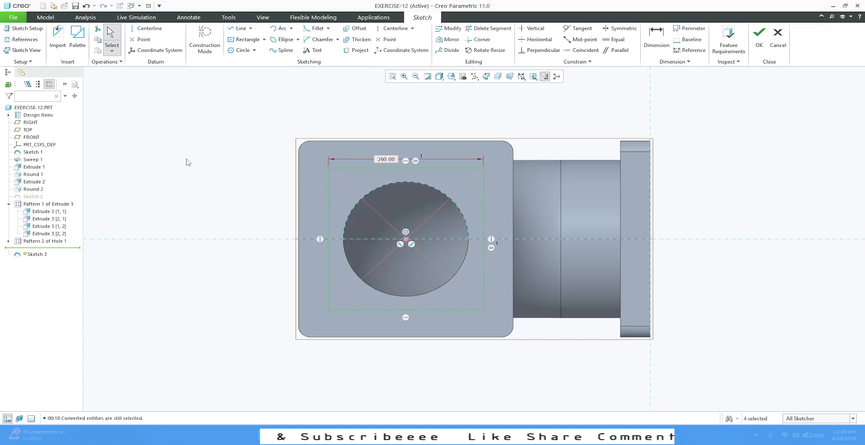
Sketch a circle centered on the square's upper-left corner, set its diameter to 60, and finish the sketch
{"action": "left_click", "coordinate": [237, 52]}
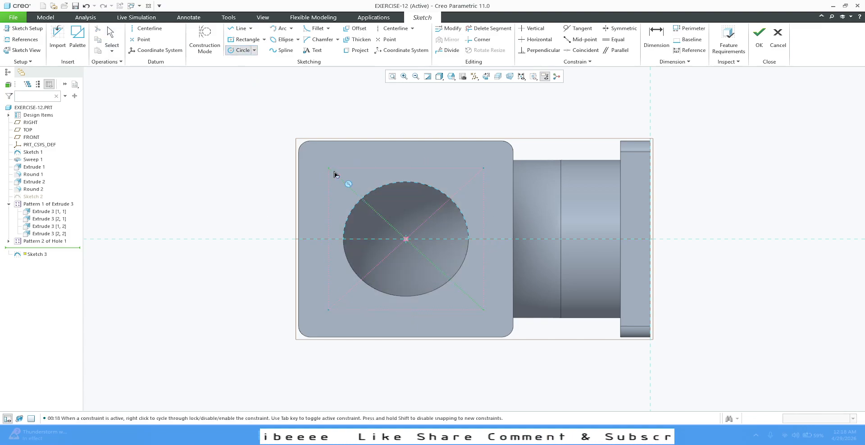
{"action": "left_click", "coordinate": [345, 153]}
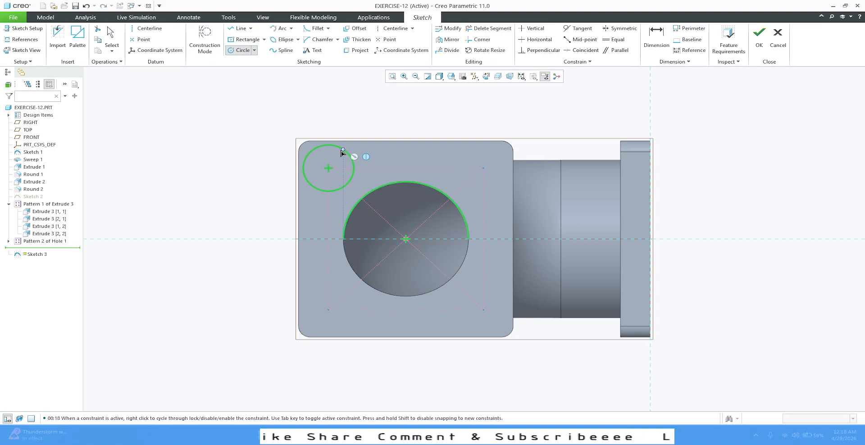
{"action": "middle_click", "coordinate": [298, 152]}
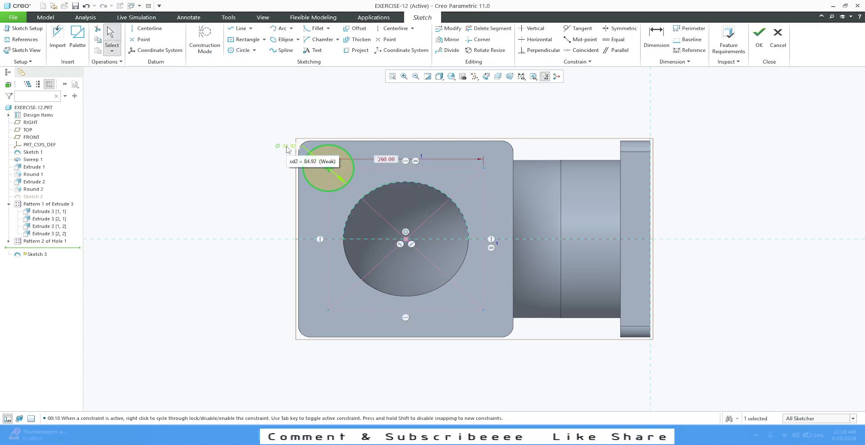
{"action": "double_click", "coordinate": [286, 146]}
{"action": "type", "text": "60"}
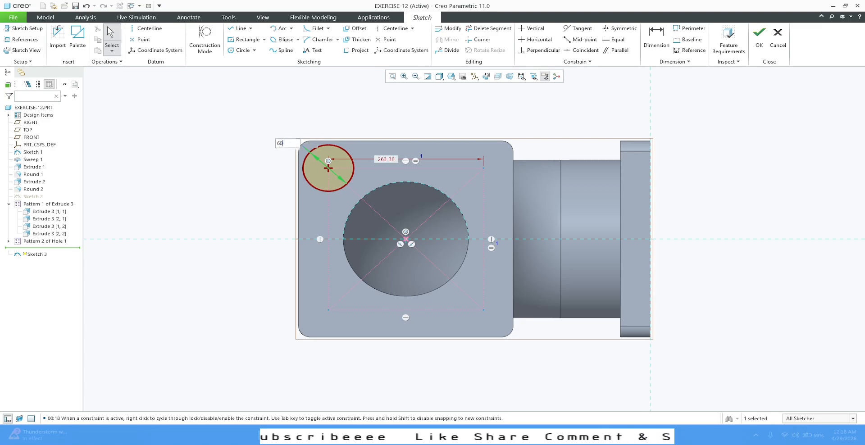
{"action": "key", "text": "Return"}
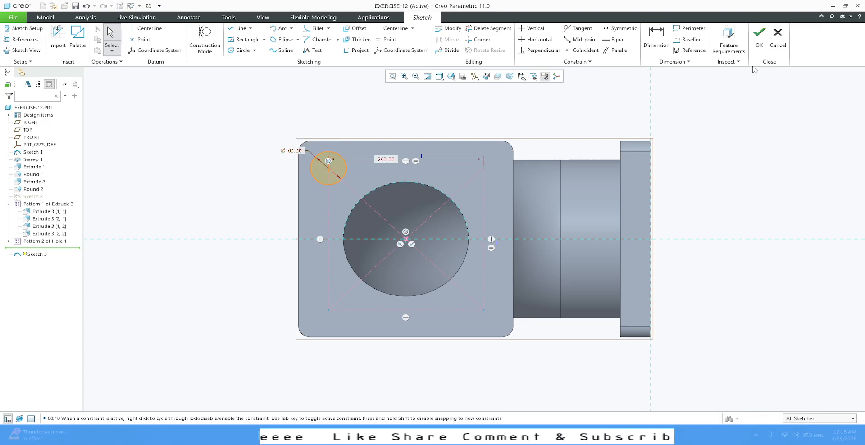
{"action": "left_click", "coordinate": [759, 36]}
{"action": "key", "text": "ctrl+d"}
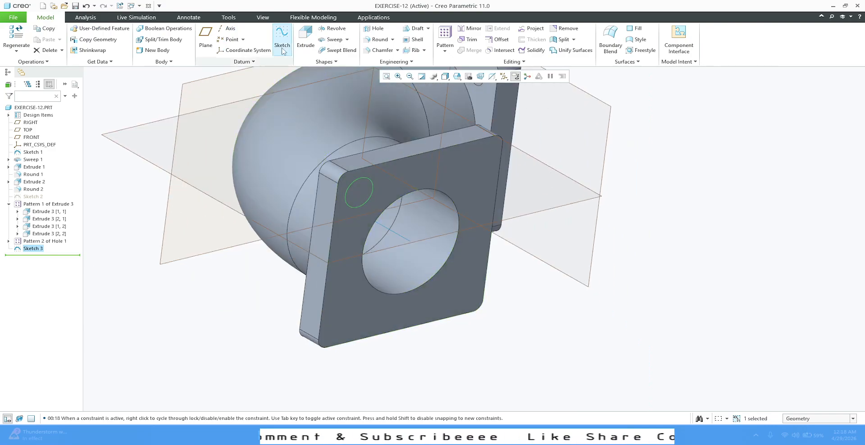
Extrude the corner circle as a material-removing cut 10 deep into the flange
{"action": "left_click", "coordinate": [310, 43]}
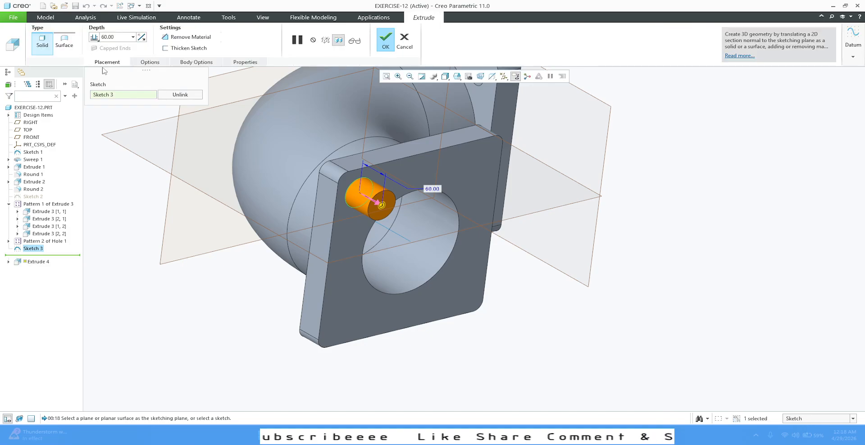
{"action": "left_click", "coordinate": [143, 37]}
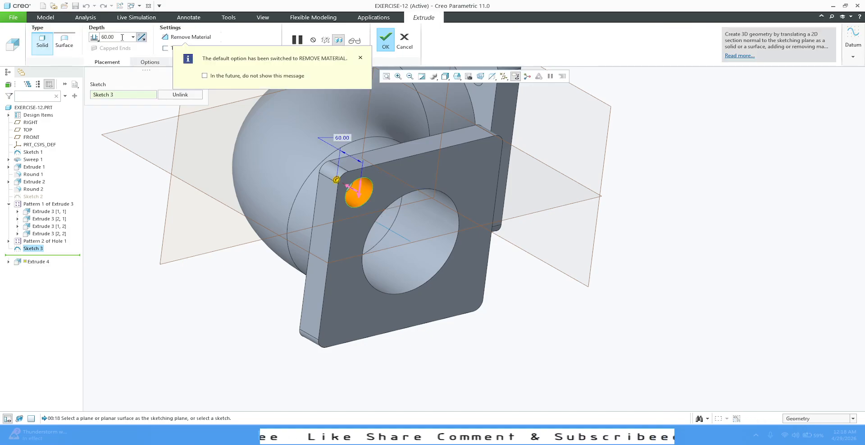
{"action": "double_click", "coordinate": [118, 37]}
{"action": "type", "text": "10"}
{"action": "key", "text": "Return"}
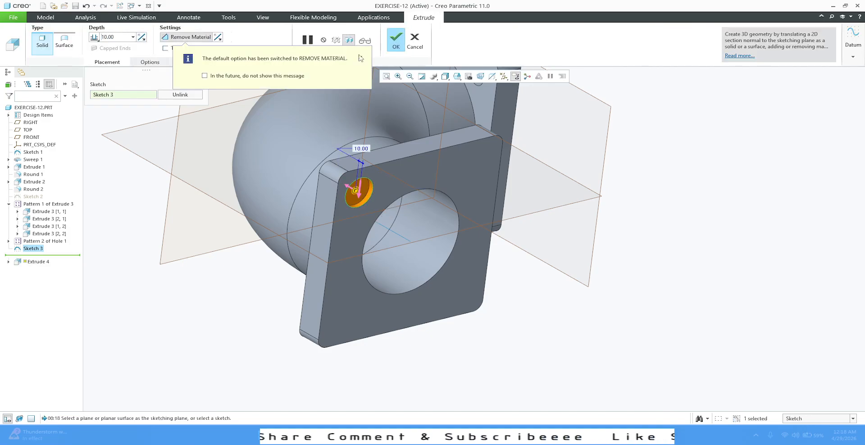
{"action": "left_click", "coordinate": [395, 41]}
{"action": "left_click", "coordinate": [744, 293]}
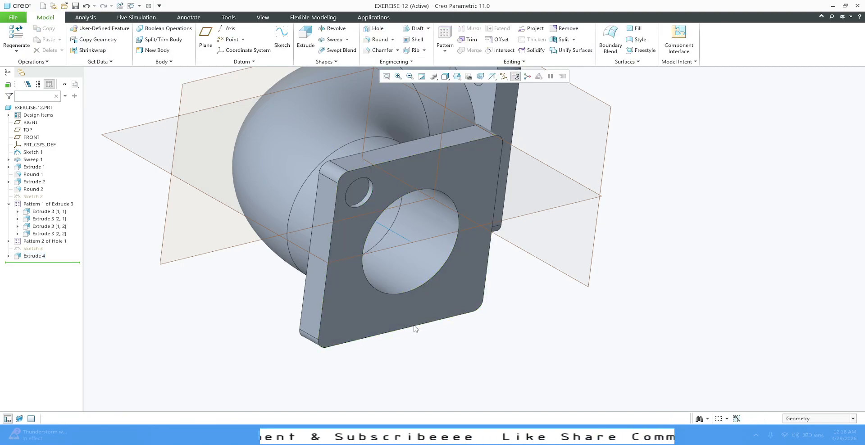
Create a direction pattern of the corner recess, using the flange face's upper edge as first direction and its left edge as second
{"action": "scroll", "coordinate": [416, 329], "scroll_direction": "up", "scroll_amount": 1}
{"action": "mouse_move", "coordinate": [417, 290]}
{"action": "middle_mouse_down"}
{"action": "mouse_move", "coordinate": [402, 276]}
{"action": "mouse_move", "coordinate": [410, 289]}
{"action": "middle_mouse_up"}
{"action": "left_click", "coordinate": [40, 255]}
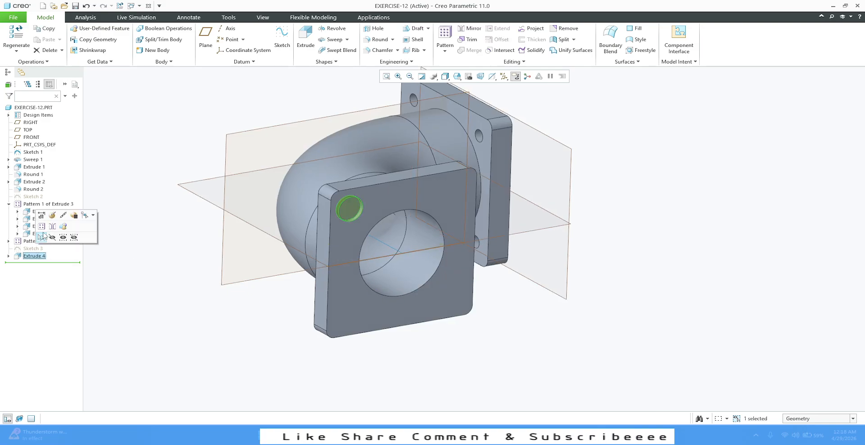
{"action": "left_click", "coordinate": [42, 231]}
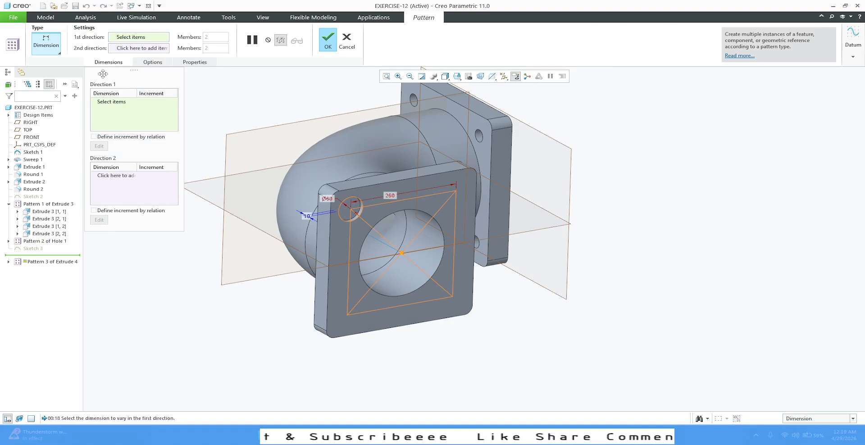
{"action": "left_click", "coordinate": [56, 53]}
{"action": "left_click", "coordinate": [45, 68]}
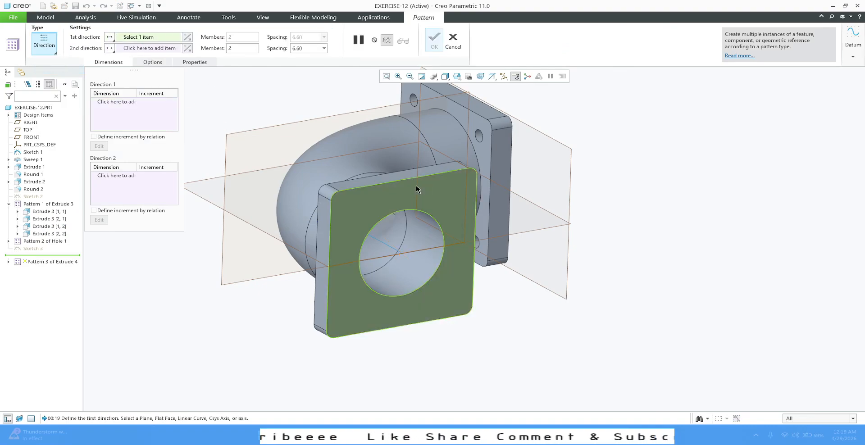
{"action": "left_click", "coordinate": [390, 179]}
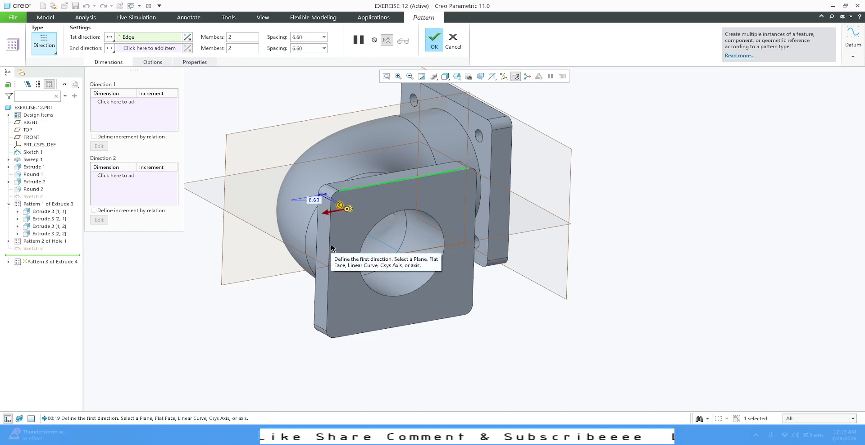
{"action": "left_click", "coordinate": [135, 48]}
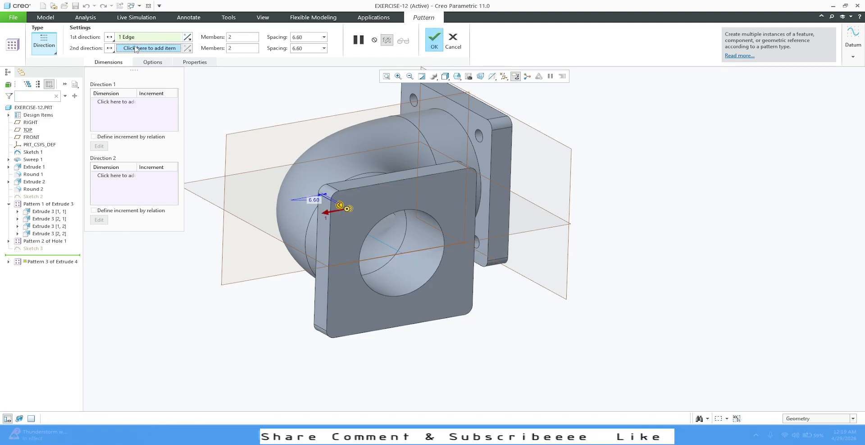
{"action": "left_click", "coordinate": [330, 245]}
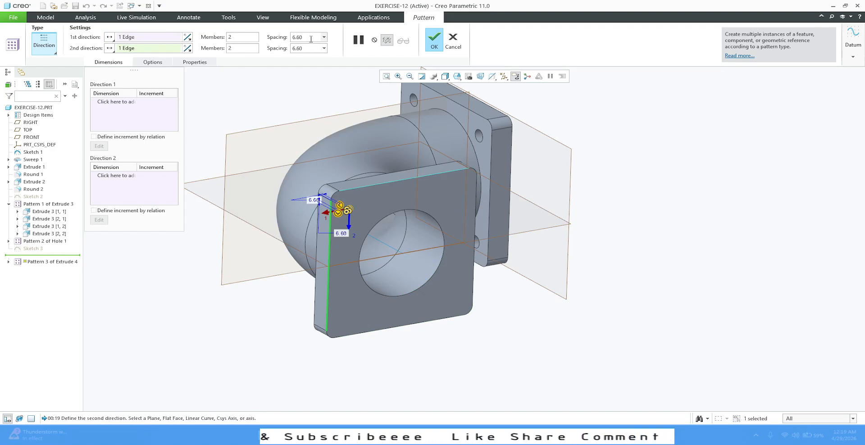
Set the recess pattern's spacing to 260 in both directions and complete the pattern
{"action": "type", "text": "260"}
{"action": "key", "text": "Return"}
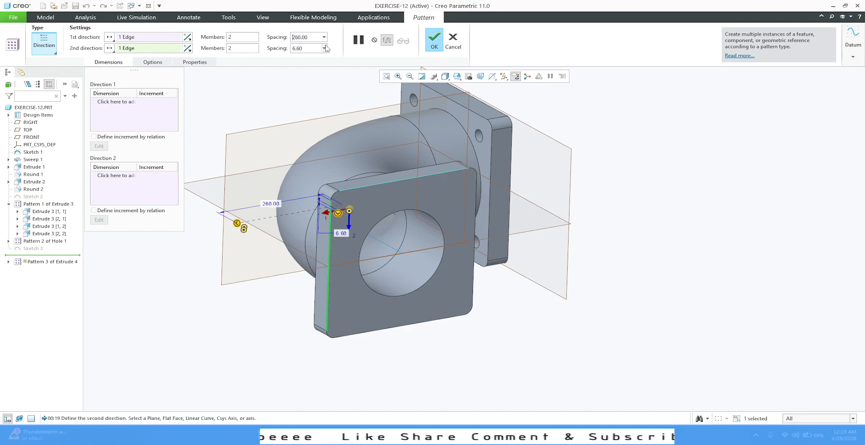
{"action": "type", "text": "26"}
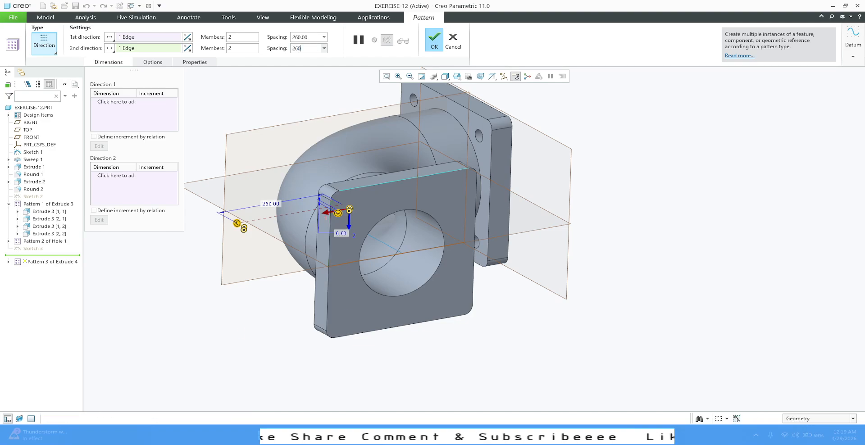
{"action": "type", "text": "0"}
{"action": "key", "text": "Return"}
{"action": "left_click", "coordinate": [434, 44]}
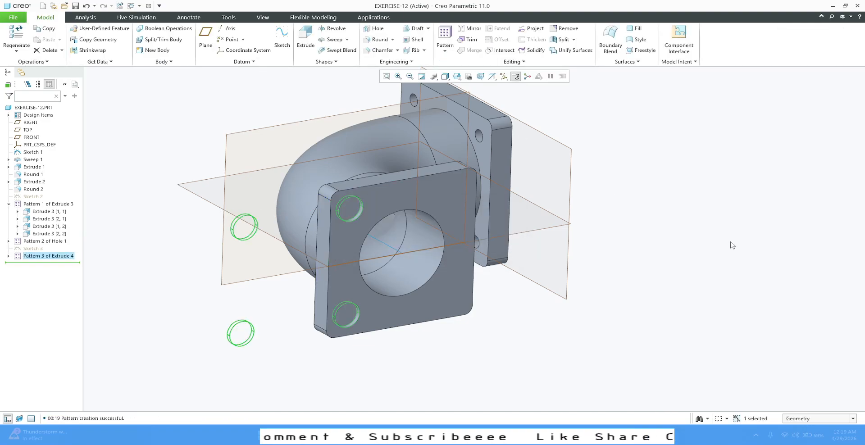
Redefine the recess pattern, reversing its first direction so the four recesses fall on the flange corners
{"action": "left_click", "coordinate": [151, 183]}
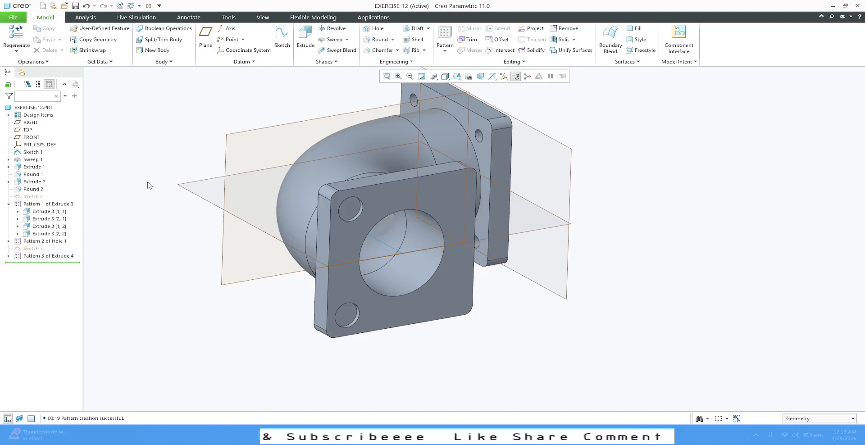
{"action": "left_click", "coordinate": [61, 257]}
{"action": "left_click", "coordinate": [75, 220]}
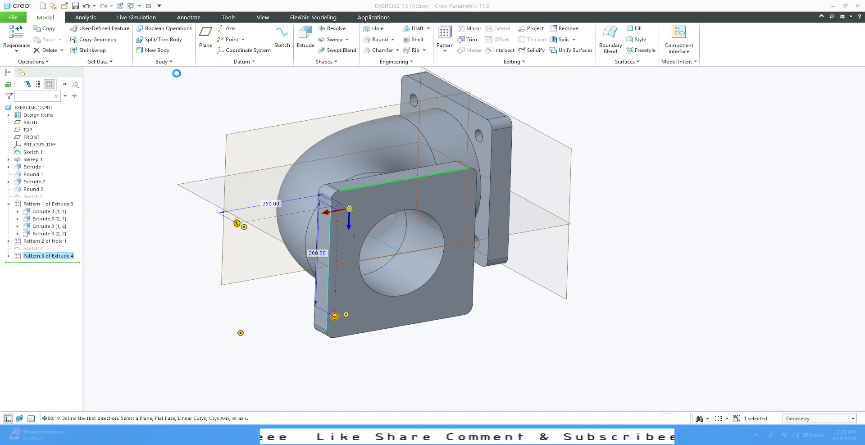
{"action": "left_click", "coordinate": [188, 48]}
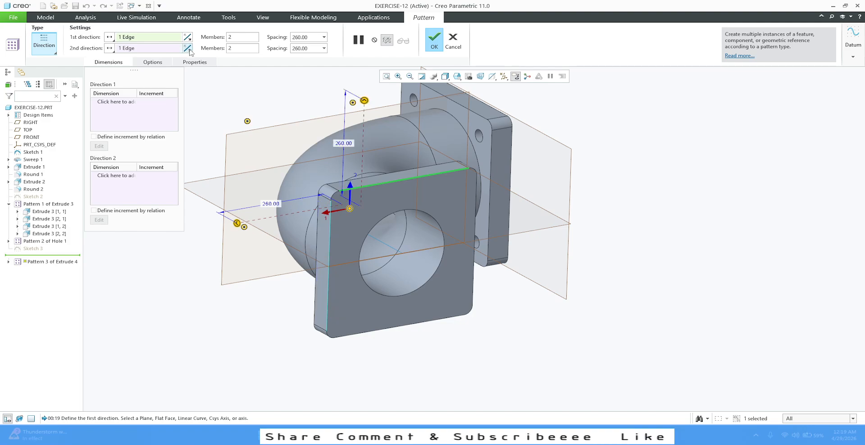
{"action": "left_click", "coordinate": [188, 48]}
{"action": "left_click", "coordinate": [188, 38]}
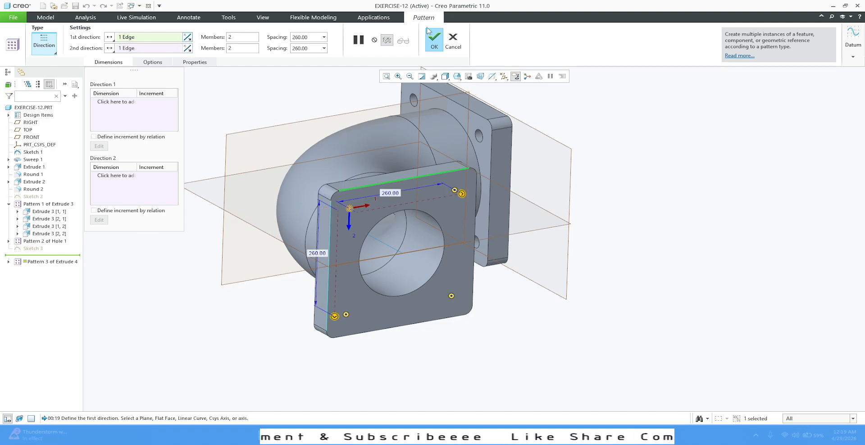
{"action": "left_click", "coordinate": [435, 39]}
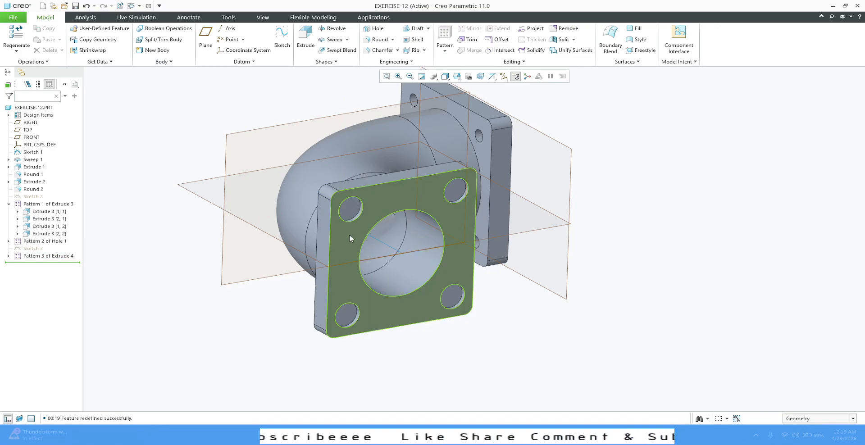
Turn on the display of datum axes for the model
{"action": "scroll", "coordinate": [351, 234], "scroll_direction": "up", "scroll_amount": 2}
{"action": "left_click", "coordinate": [354, 198]}
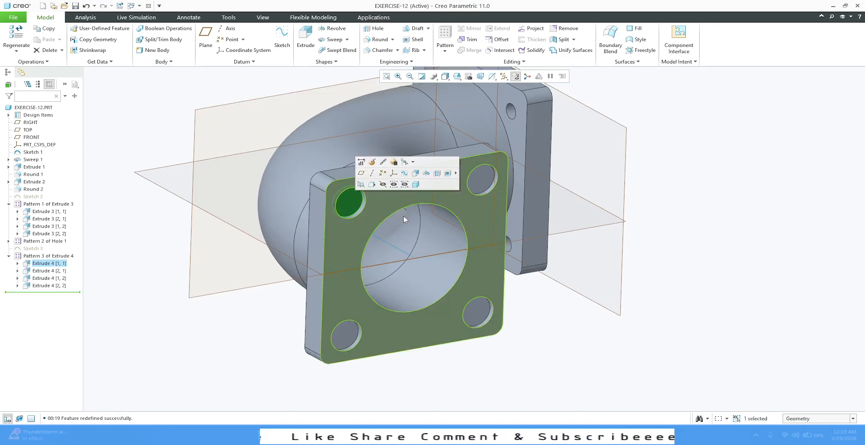
{"action": "left_click", "coordinate": [734, 221]}
{"action": "scroll", "coordinate": [298, 182], "scroll_direction": "down", "scroll_amount": 1}
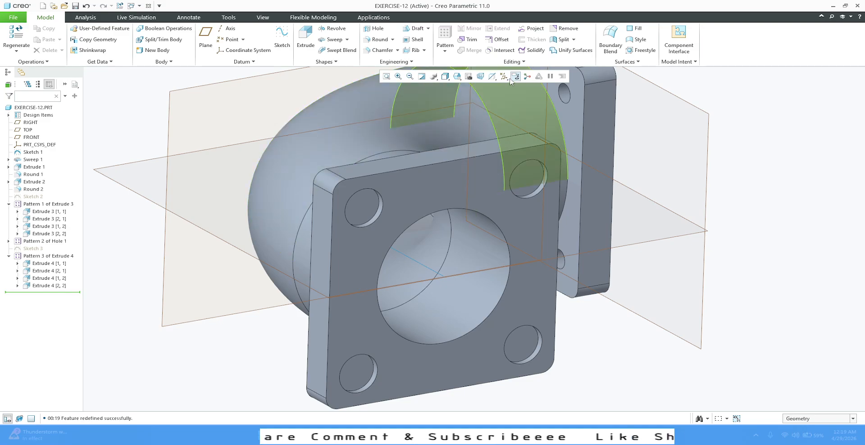
{"action": "left_click", "coordinate": [503, 77]}
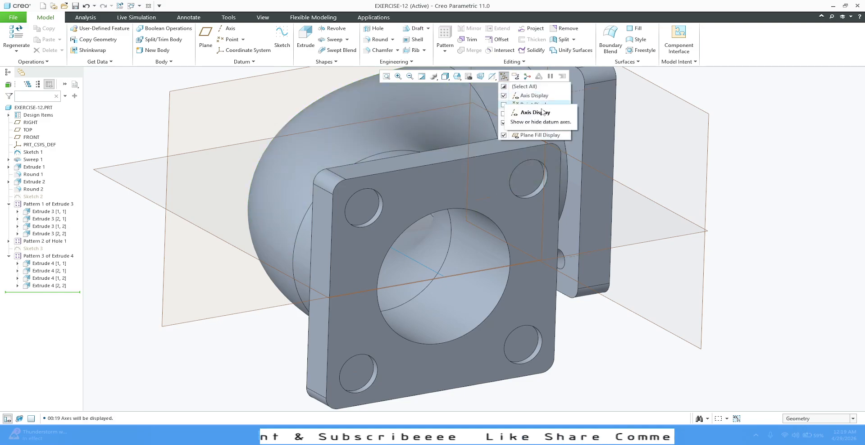
Place a coaxial 30-diameter simple hole using the upper-left recess's axis and its floor surface
{"action": "scroll", "coordinate": [295, 248], "scroll_direction": "down", "scroll_amount": 5}
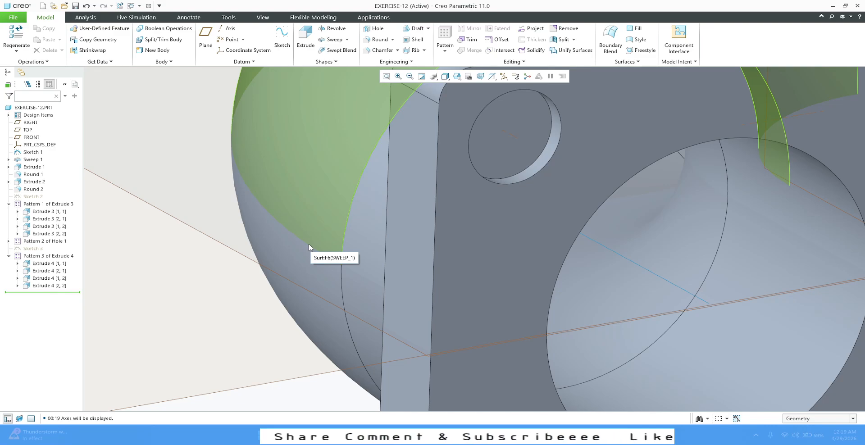
{"action": "middle_click_drag", "start_coordinate": [260, 226], "coordinate": [367, 272]}
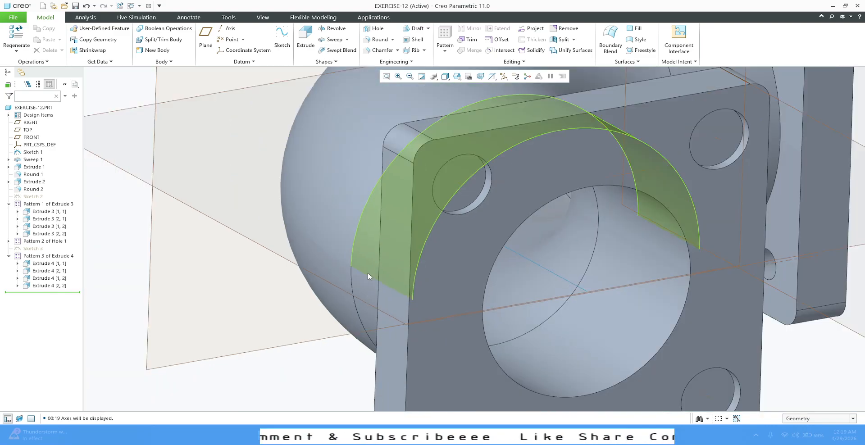
{"action": "scroll", "coordinate": [446, 185], "scroll_direction": "down", "scroll_amount": 4}
{"action": "middle_click_drag", "start_coordinate": [470, 187], "coordinate": [494, 218]}
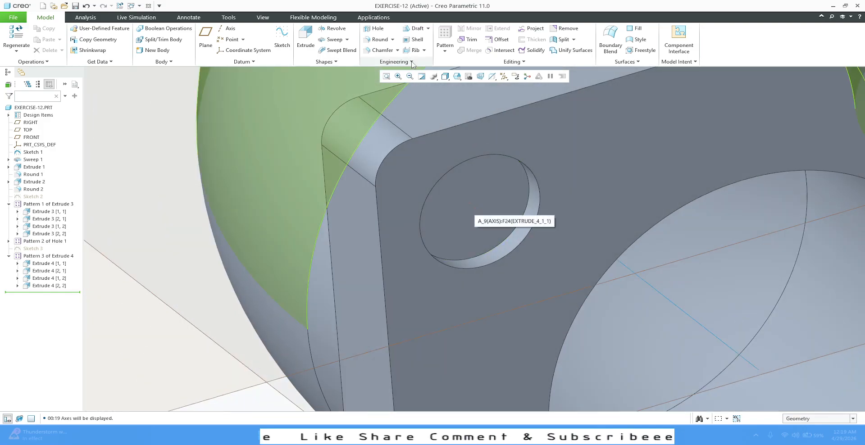
{"action": "left_click", "coordinate": [375, 28]}
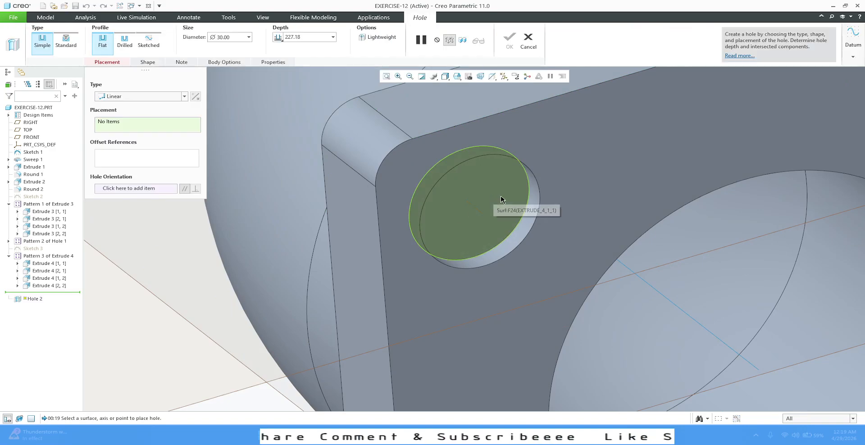
{"action": "left_click", "coordinate": [148, 96]}
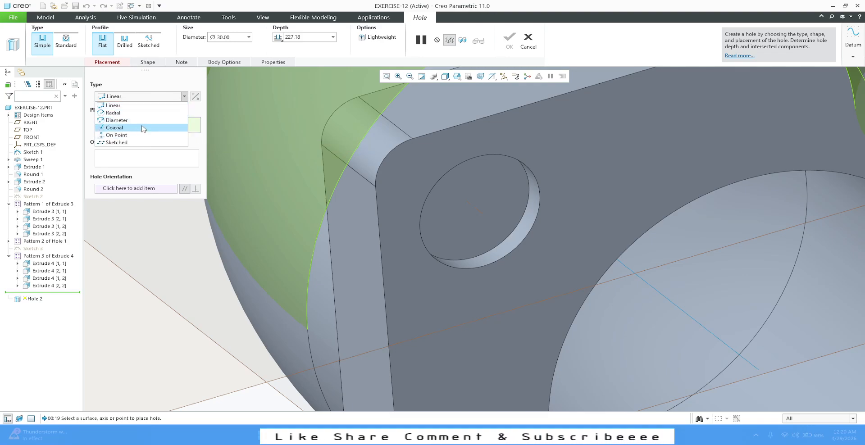
{"action": "left_click", "coordinate": [144, 128]}
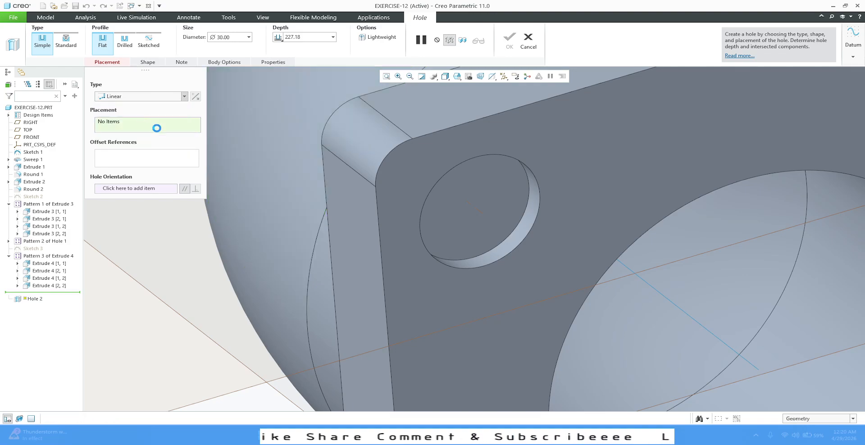
{"action": "left_click", "coordinate": [474, 208]}
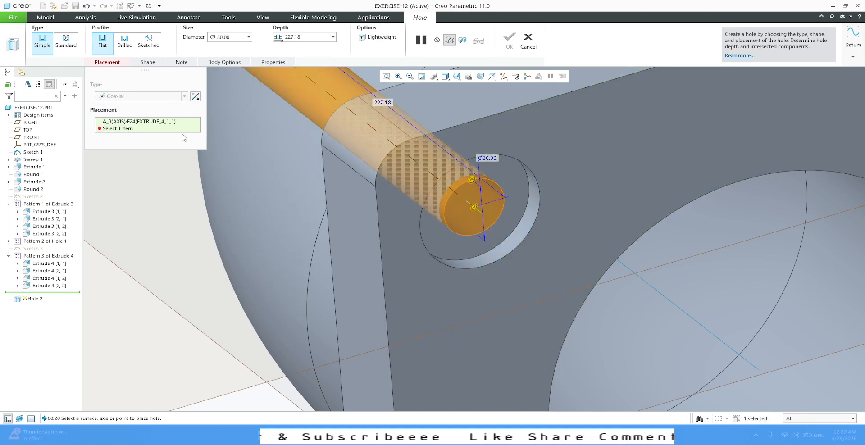
{"action": "left_click", "coordinate": [515, 195], "text": "ctrl"}
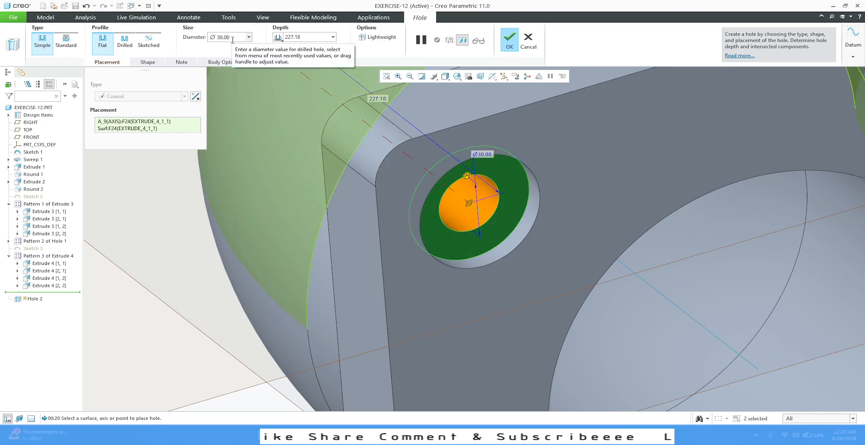
Extend the coaxial hole all the way through the flange and complete it
{"action": "left_click", "coordinate": [279, 38]}
{"action": "left_click", "coordinate": [310, 81]}
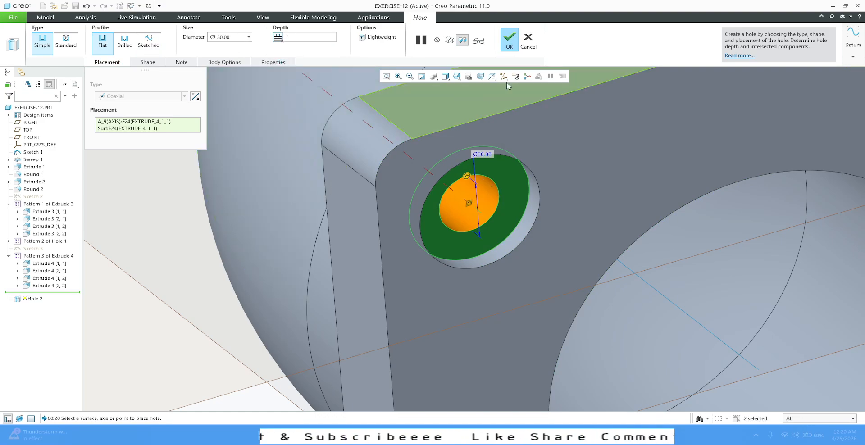
{"action": "left_click", "coordinate": [511, 44]}
{"action": "scroll", "coordinate": [262, 191], "scroll_direction": "up", "scroll_amount": 4}
{"action": "middle_click_drag", "start_coordinate": [357, 189], "coordinate": [242, 200]}
{"action": "left_click", "coordinate": [221, 214]}
Pattern the coaxial hole by reference to the recess pattern, and hide the datum axes
{"action": "scroll", "coordinate": [222, 214], "scroll_direction": "up", "scroll_amount": 4}
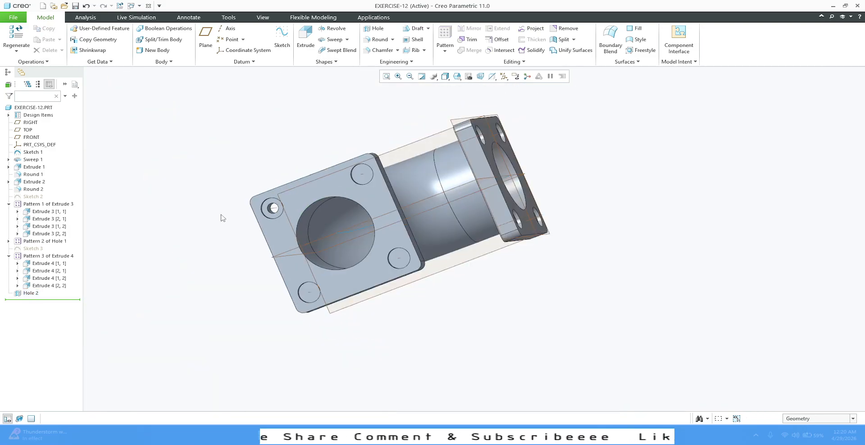
{"action": "middle_click_drag", "start_coordinate": [277, 138], "coordinate": [382, 198]}
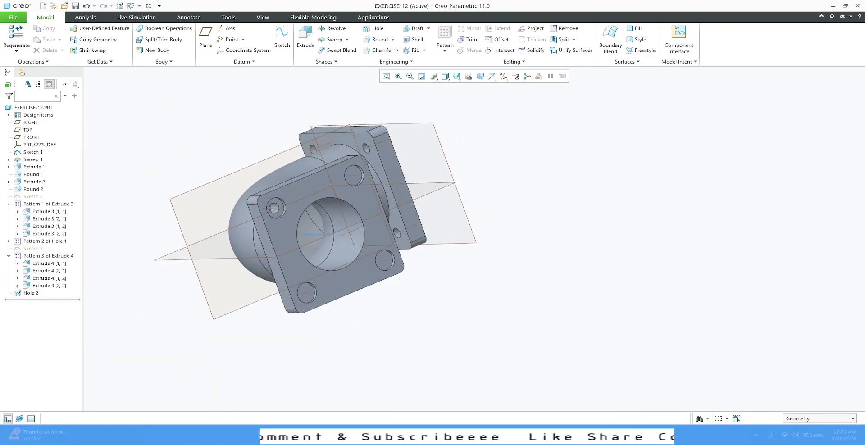
{"action": "left_click", "coordinate": [29, 293]}
{"action": "left_click", "coordinate": [39, 272]}
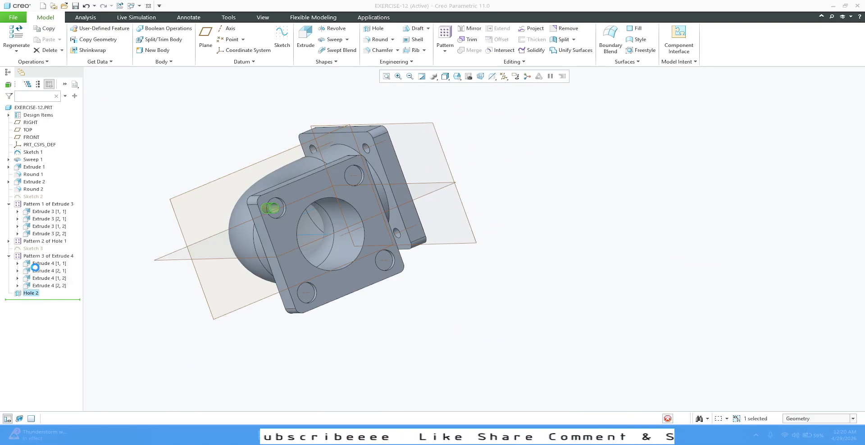
{"action": "left_click", "coordinate": [255, 48]}
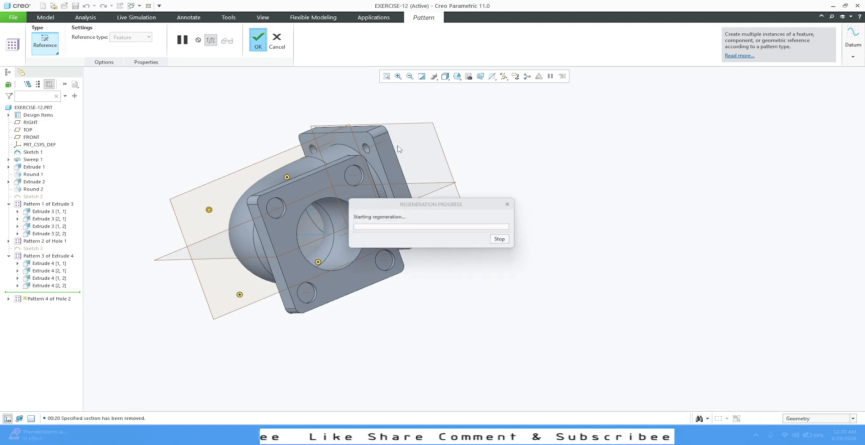
{"action": "left_click", "coordinate": [515, 77]}
{"action": "left_click", "coordinate": [518, 102]}
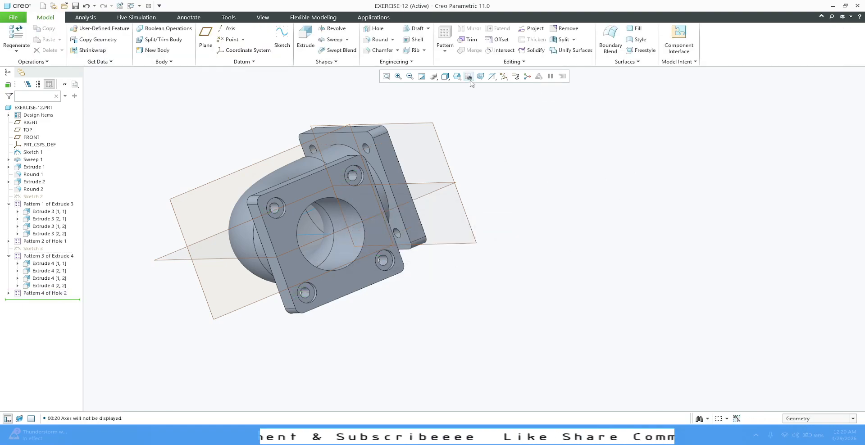
Return the model to the default orientation and turn off the display of datum planes
{"action": "left_click", "coordinate": [457, 76]}
{"action": "left_click", "coordinate": [493, 90]}
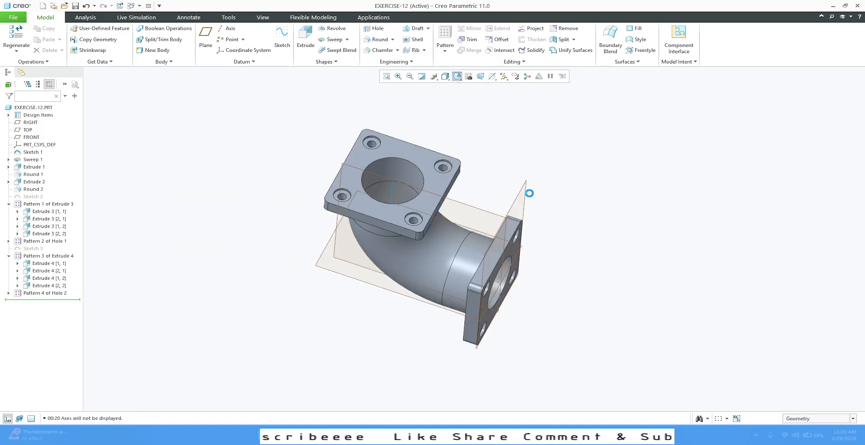
{"action": "left_click", "coordinate": [504, 77]}
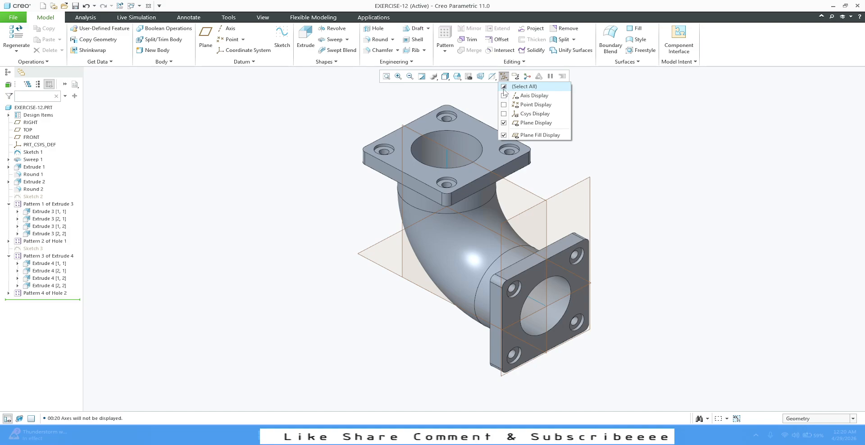
{"action": "left_click", "coordinate": [504, 123]}
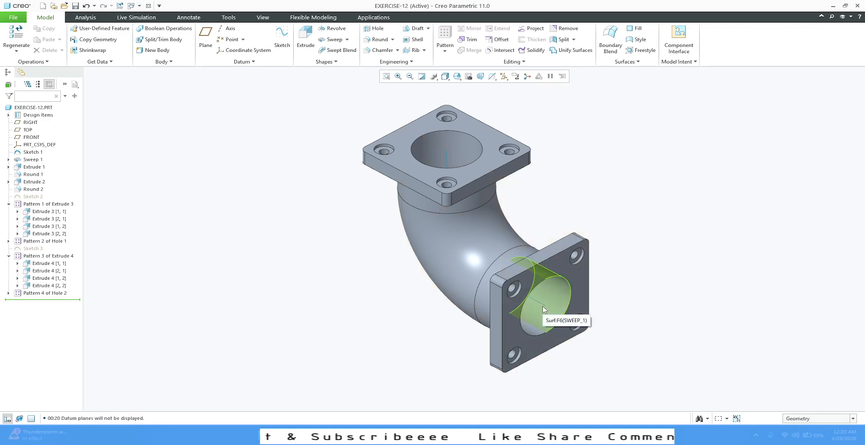
Hide Sketch 1, the path curve inside the elbow, and restore the standard orientation
{"action": "scroll", "coordinate": [543, 304], "scroll_direction": "up", "scroll_amount": 5}
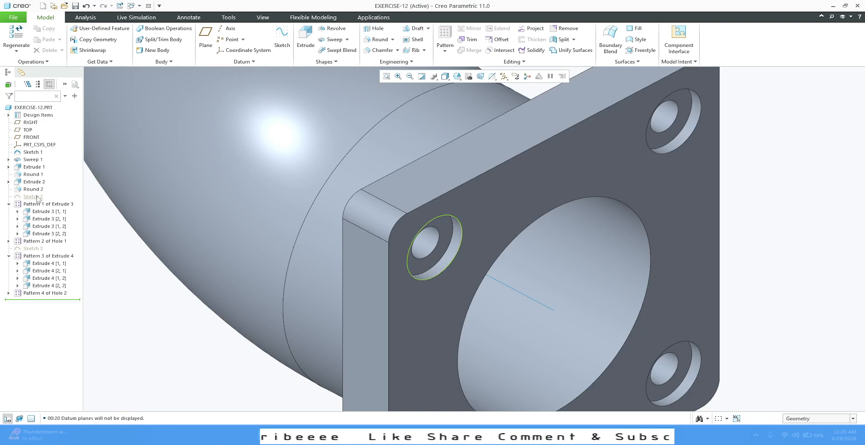
{"action": "left_click", "coordinate": [29, 153]}
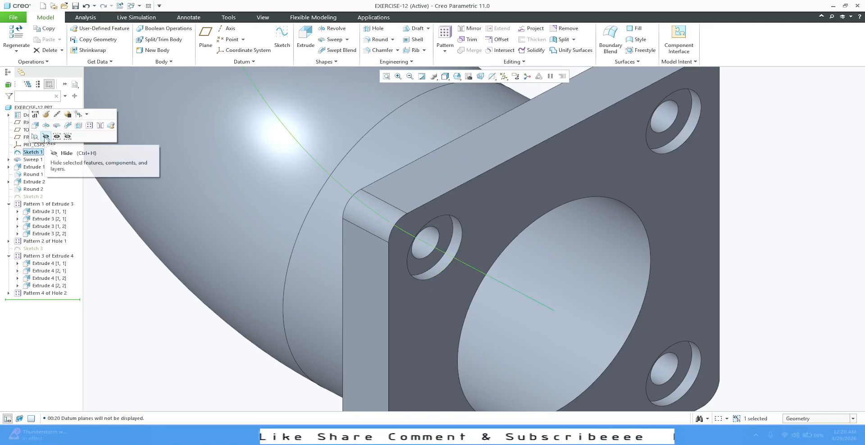
{"action": "left_click", "coordinate": [46, 138]}
{"action": "scroll", "coordinate": [393, 251], "scroll_direction": "down", "scroll_amount": 5}
{"action": "scroll", "coordinate": [394, 251], "scroll_direction": "down", "scroll_amount": 3}
{"action": "mouse_move", "coordinate": [393, 251]}
{"action": "middle_mouse_down"}
{"action": "mouse_move", "coordinate": [396, 260]}
{"action": "mouse_move", "coordinate": [319, 200]}
{"action": "mouse_move", "coordinate": [215, 162]}
{"action": "mouse_move", "coordinate": [201, 244]}
{"action": "mouse_move", "coordinate": [345, 267]}
{"action": "middle_mouse_up"}
{"action": "left_click", "coordinate": [457, 77]}
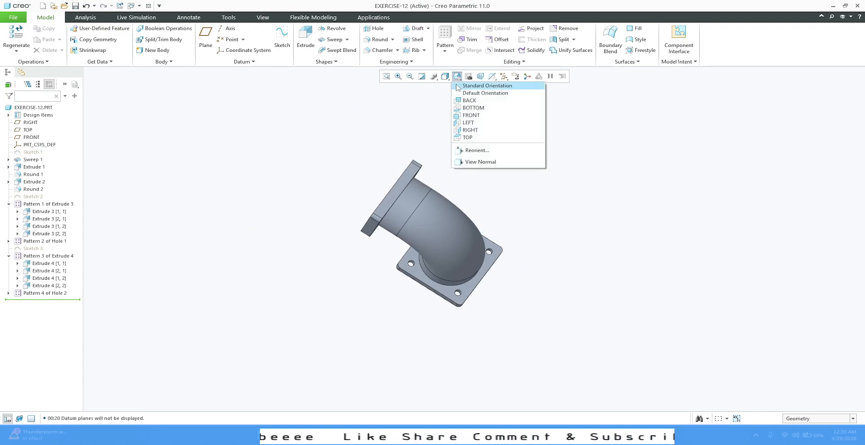
{"action": "left_click", "coordinate": [458, 86]}
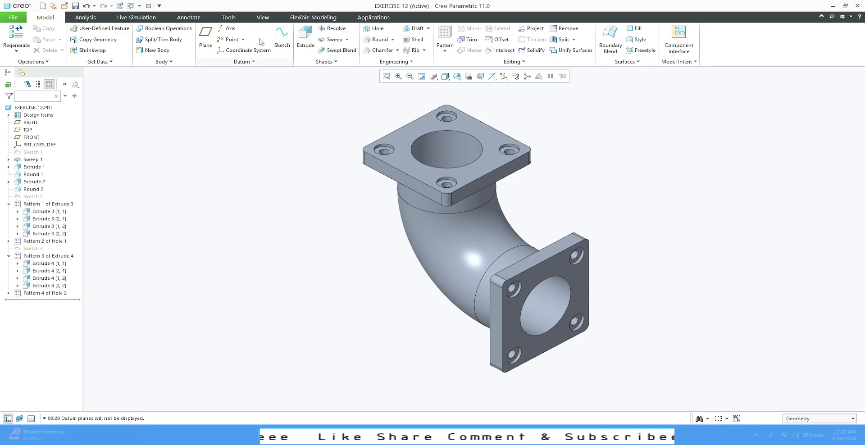
Create a planar cross section of the elbow on the FRONT datum plane, inspect the interior, and deactivate the section
{"action": "left_click", "coordinate": [263, 17]}
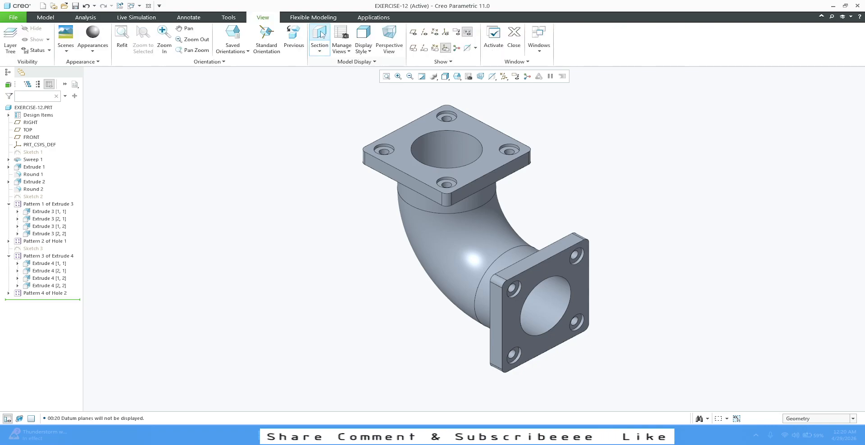
{"action": "left_click", "coordinate": [320, 36]}
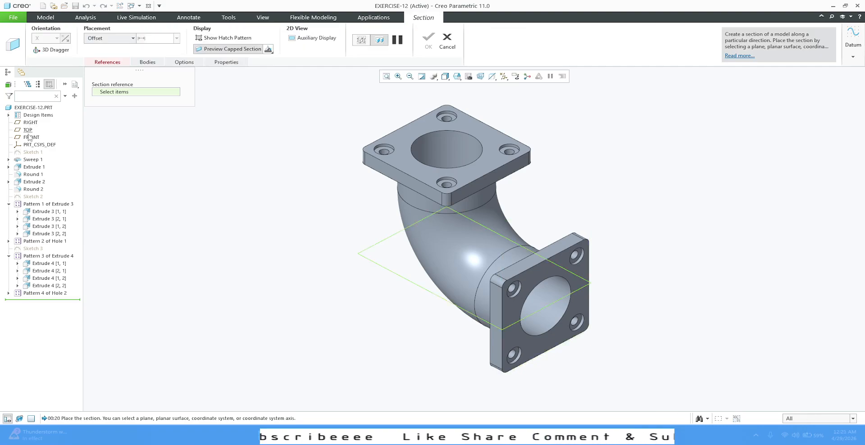
{"action": "left_click", "coordinate": [29, 138]}
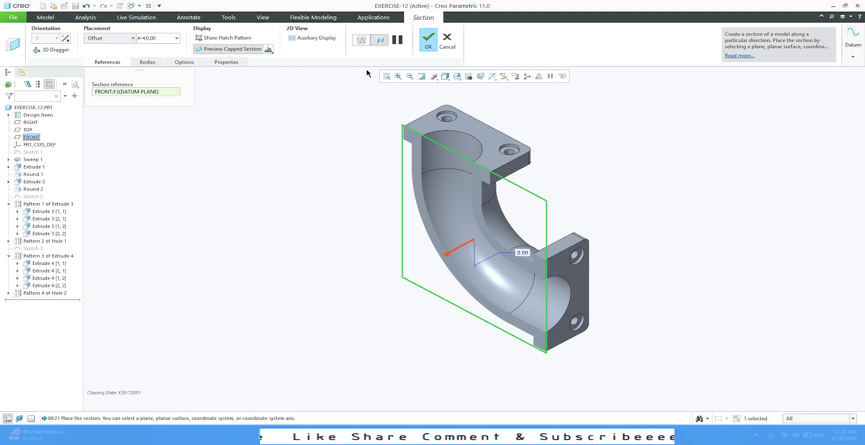
{"action": "left_click", "coordinate": [428, 42]}
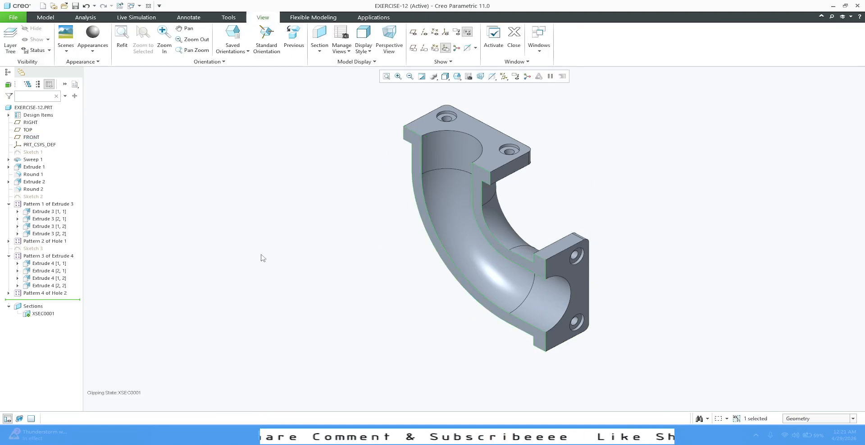
{"action": "middle_click_drag", "start_coordinate": [297, 212], "coordinate": [309, 218]}
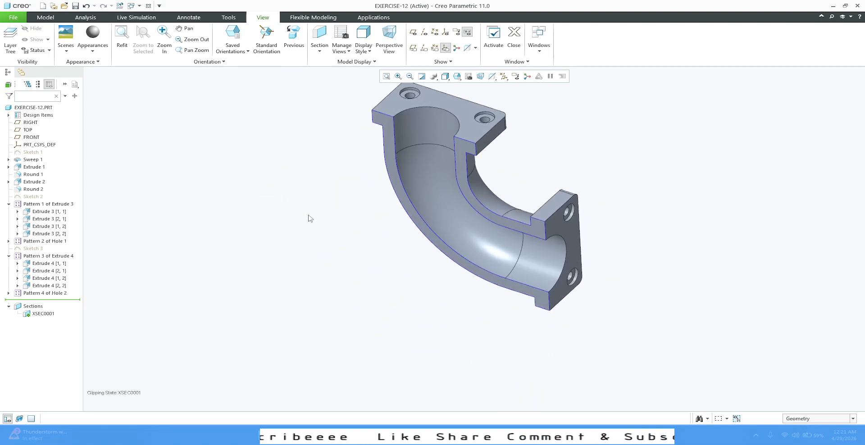
{"action": "scroll", "coordinate": [301, 263], "scroll_direction": "down", "scroll_amount": 2}
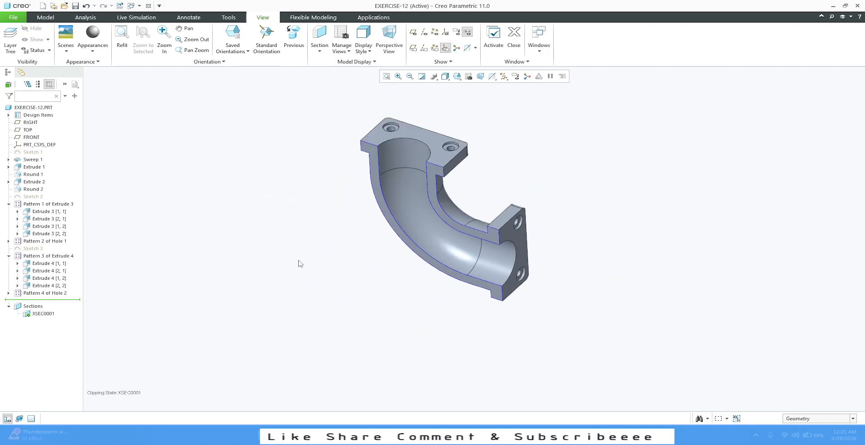
{"action": "left_click", "coordinate": [51, 315]}
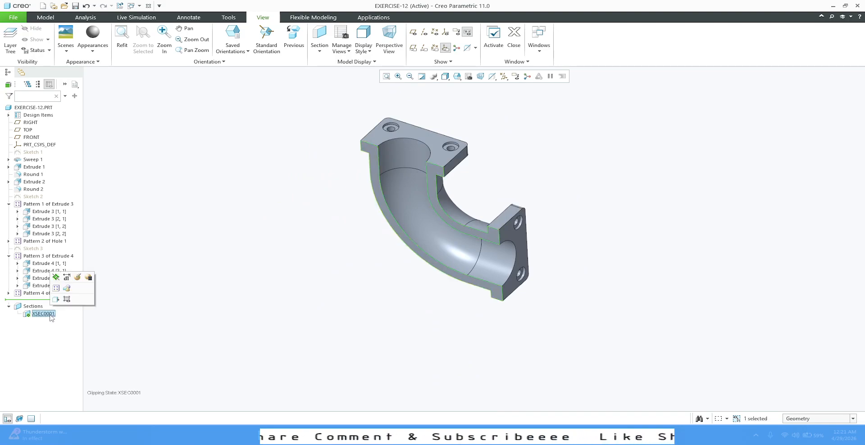
{"action": "left_click", "coordinate": [58, 277]}
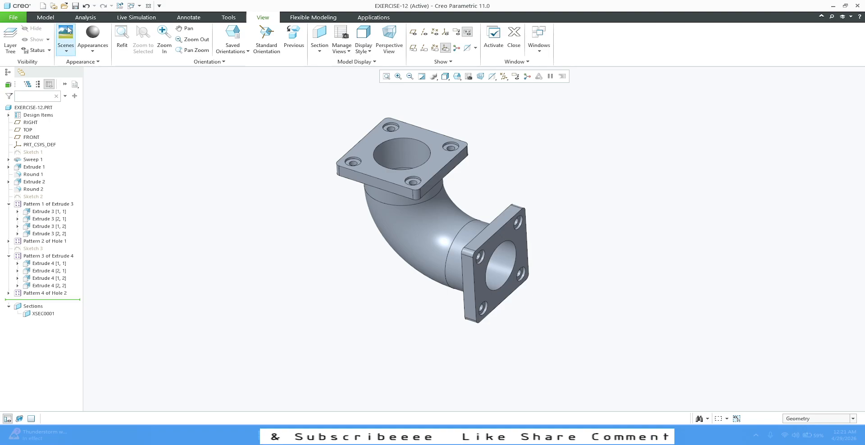
Chamfer the bore's edge on both flange faces with the Angle x D scheme, using 45 degrees and a distance of 10
{"action": "left_click", "coordinate": [45, 17]}
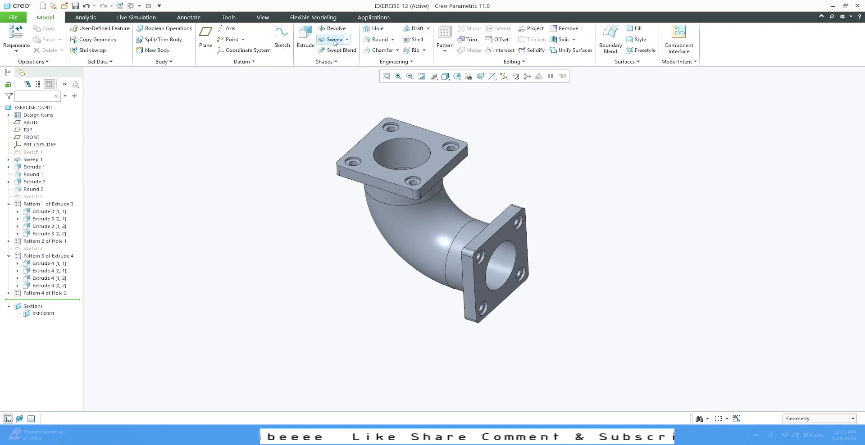
{"action": "left_click", "coordinate": [392, 39]}
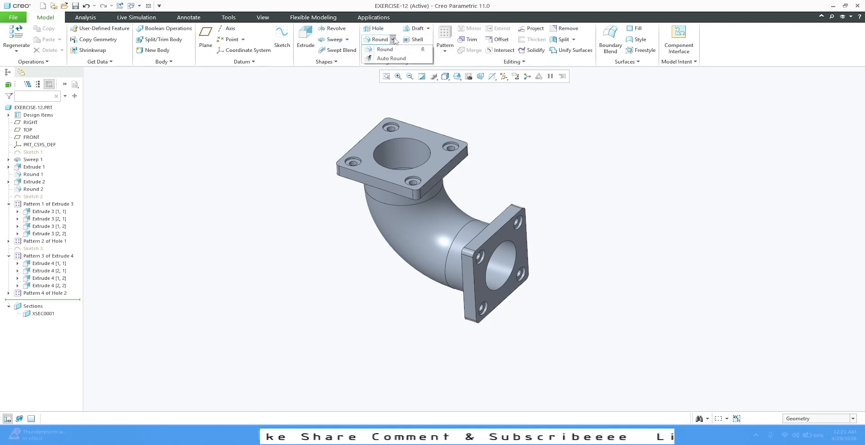
{"action": "left_click", "coordinate": [394, 39]}
{"action": "left_click", "coordinate": [383, 50]}
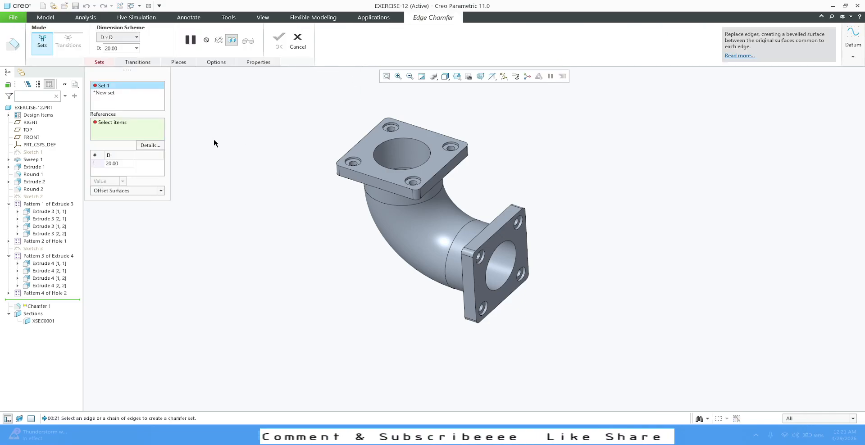
{"action": "double_click", "coordinate": [124, 164]}
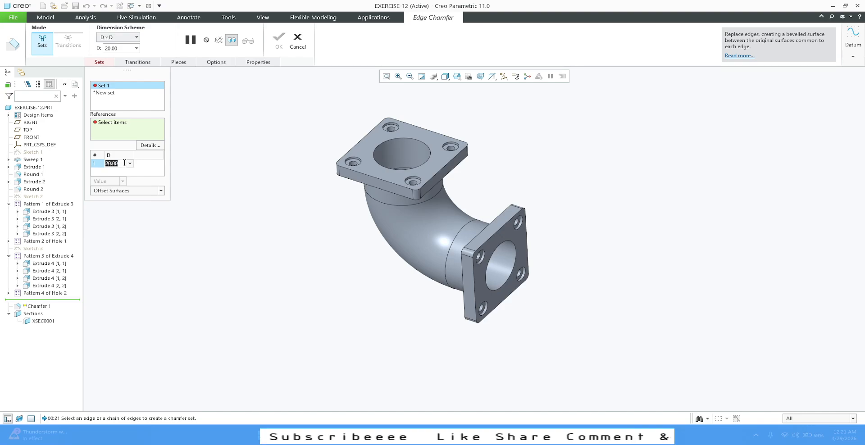
{"action": "type", "text": "10"}
{"action": "key", "text": "Return"}
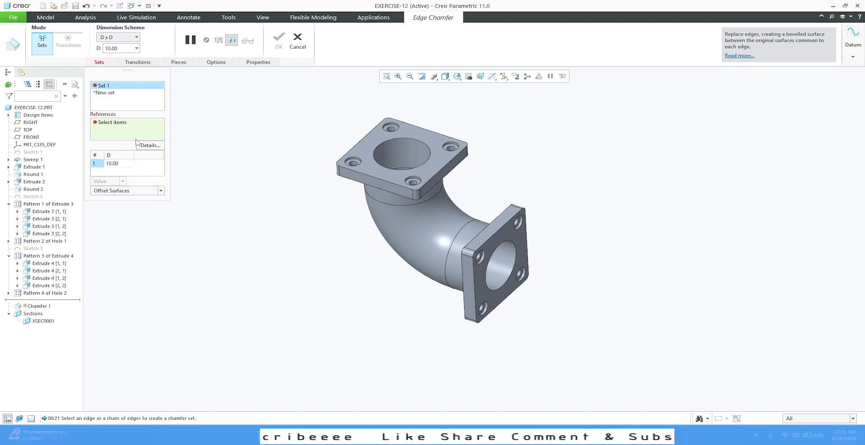
{"action": "left_click", "coordinate": [136, 37]}
{"action": "left_click", "coordinate": [111, 60]}
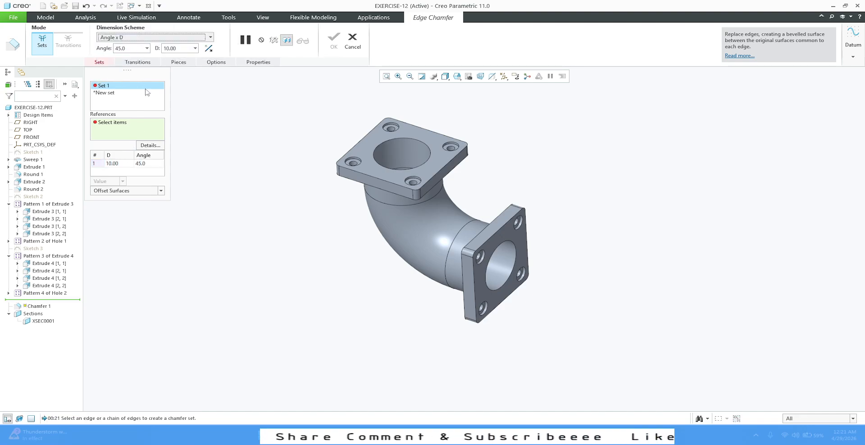
{"action": "left_click", "coordinate": [429, 149]}
{"action": "left_click", "coordinate": [503, 243], "text": "ctrl"}
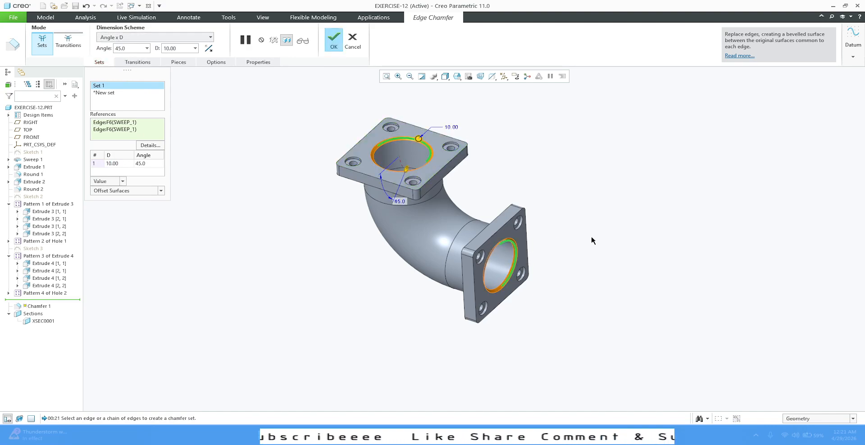
{"action": "left_click", "coordinate": [334, 47]}
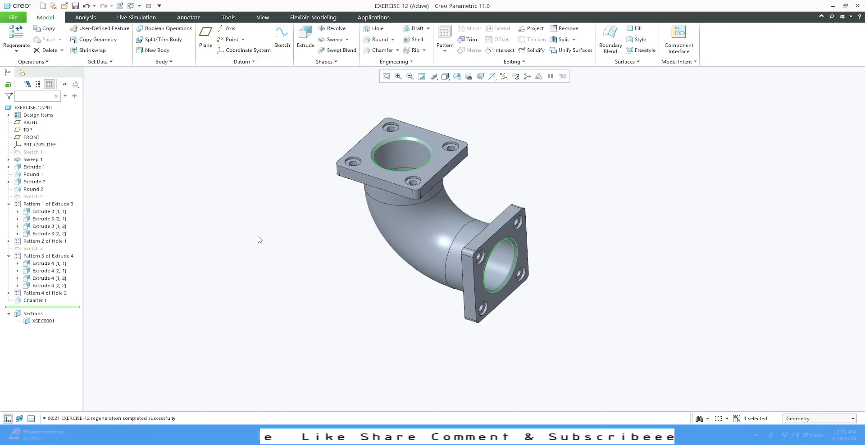
Activate the saved cross section XSEC0001 to show the chamfered bore in the cut model
{"action": "left_click", "coordinate": [45, 321]}
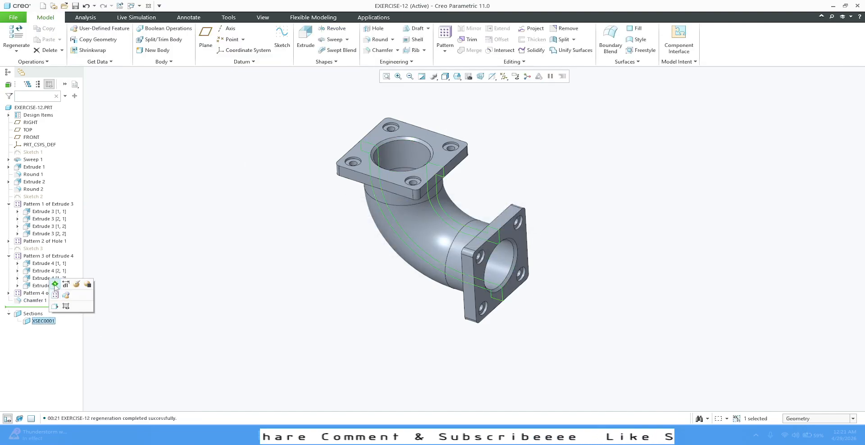
{"action": "left_click", "coordinate": [55, 289]}
{"action": "mouse_move", "coordinate": [297, 245]}
{"action": "middle_mouse_down"}
{"action": "mouse_move", "coordinate": [303, 257]}
{"action": "mouse_move", "coordinate": [297, 234]}
{"action": "middle_mouse_up"}
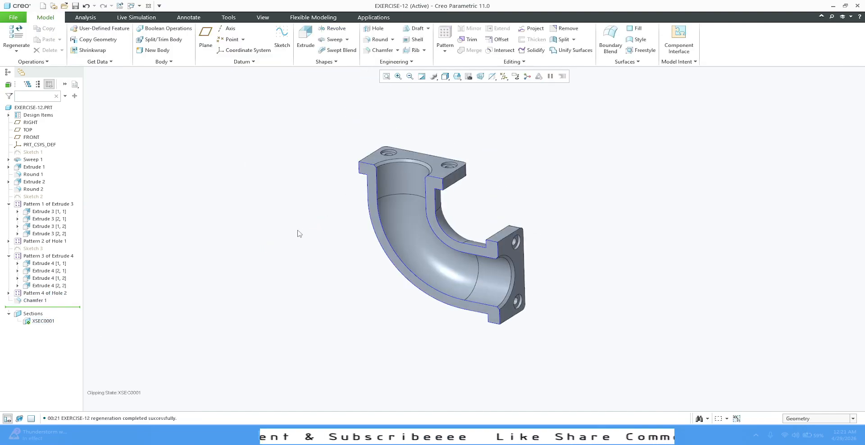